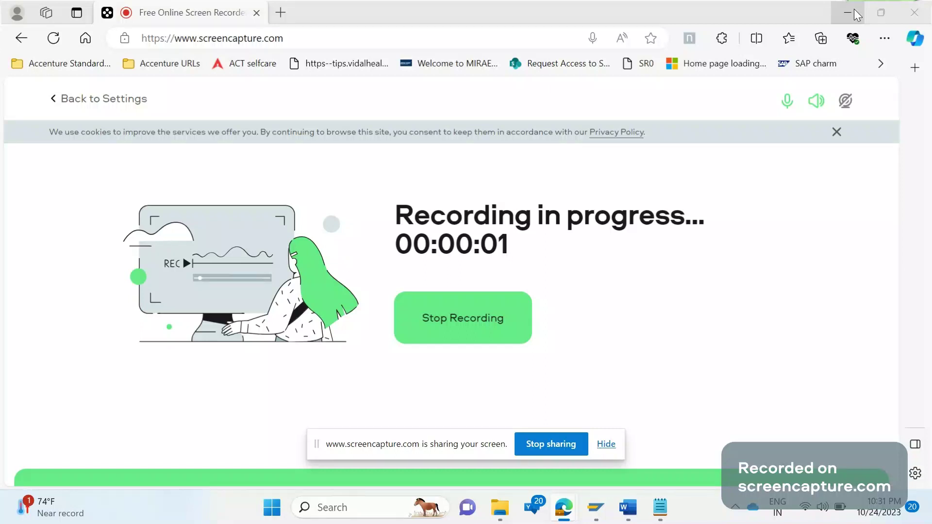
Restart the Change Sales Order transaction in SAP and open the list of sales orders from its initial screen.
click(855, 10)
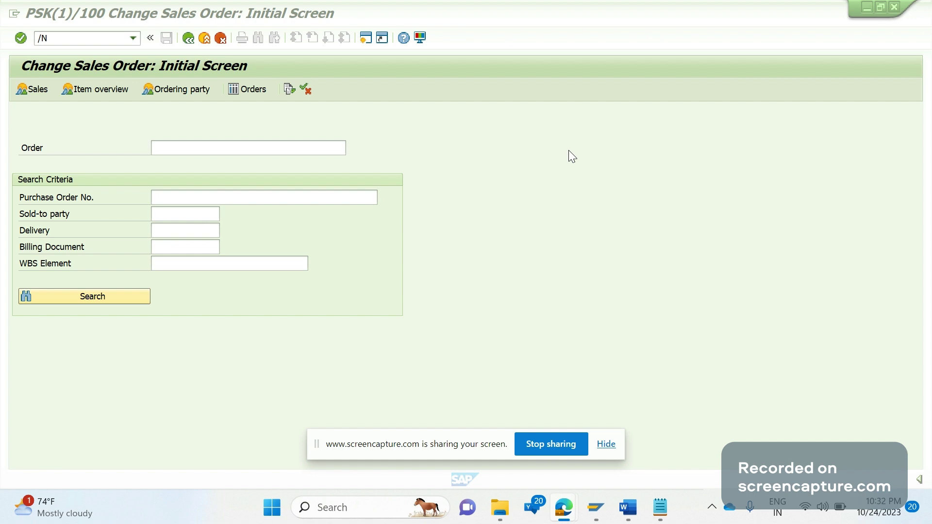
click(88, 38)
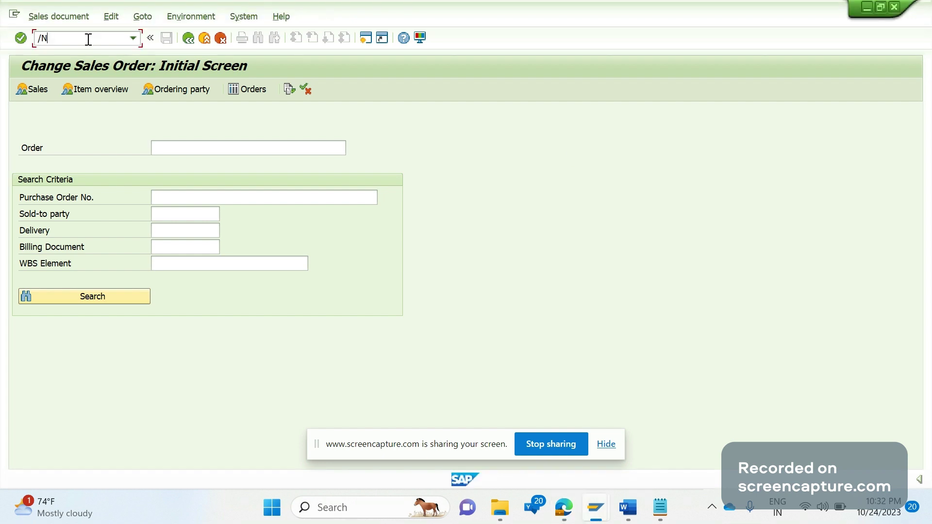
text(VA0)
key(Return)
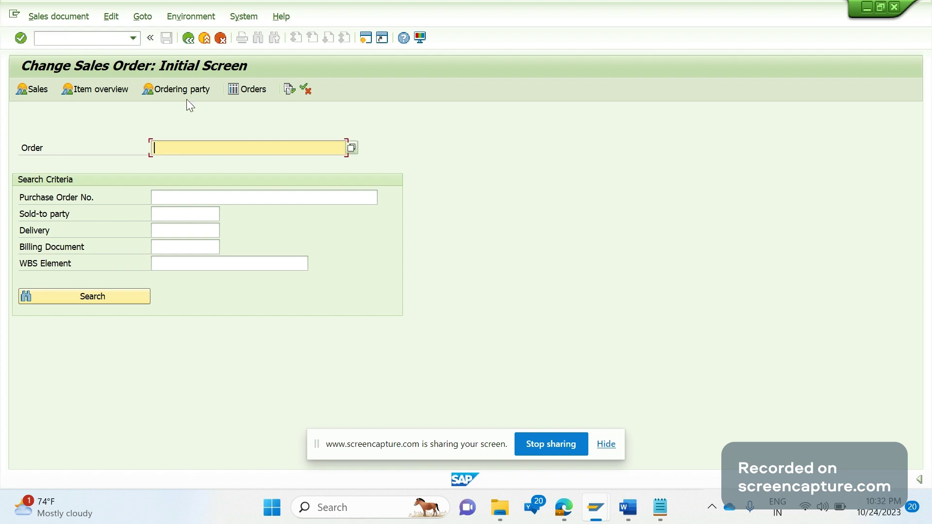
click(242, 96)
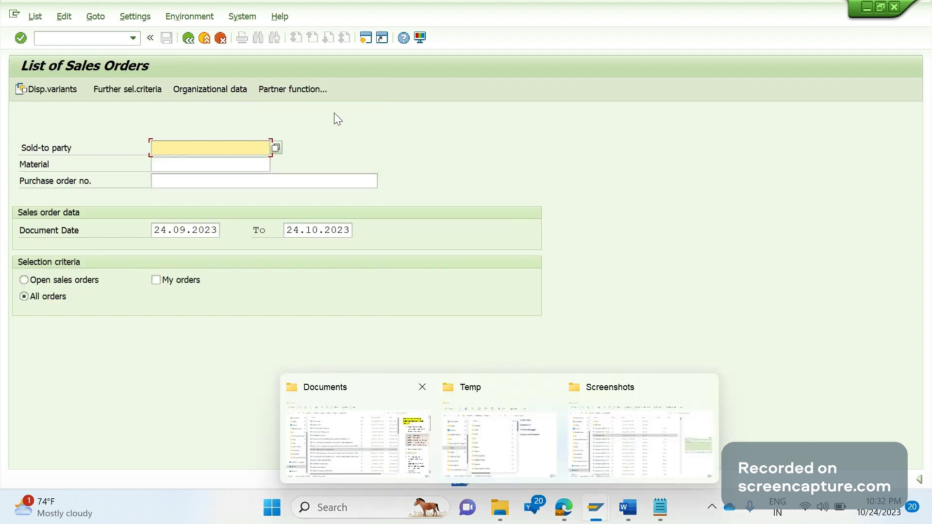
Start transaction VA03 in place of the current one and open the list of sales orders from its initial screen.
click(49, 38)
text(/NVA0)
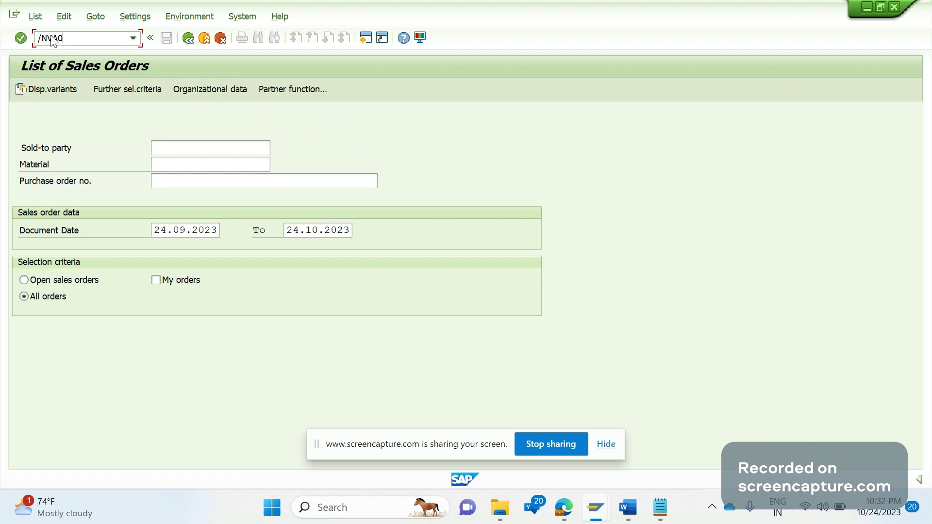
text(3)
key(Return)
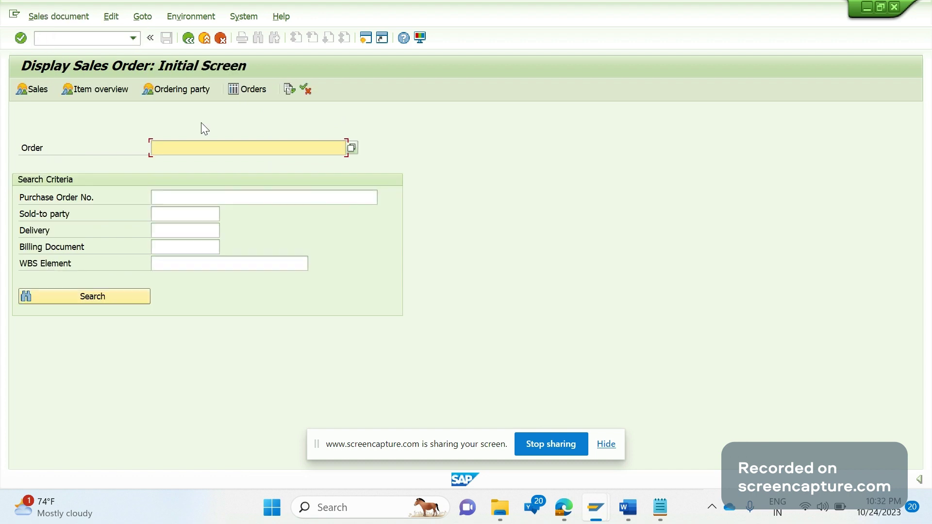
click(239, 94)
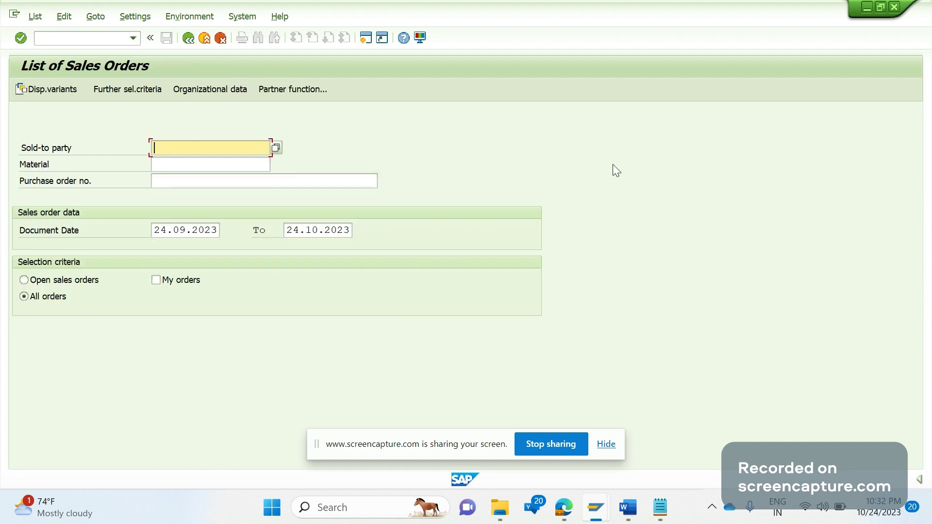
Open the List of Sales Orders report directly with transaction VA05.
click(606, 444)
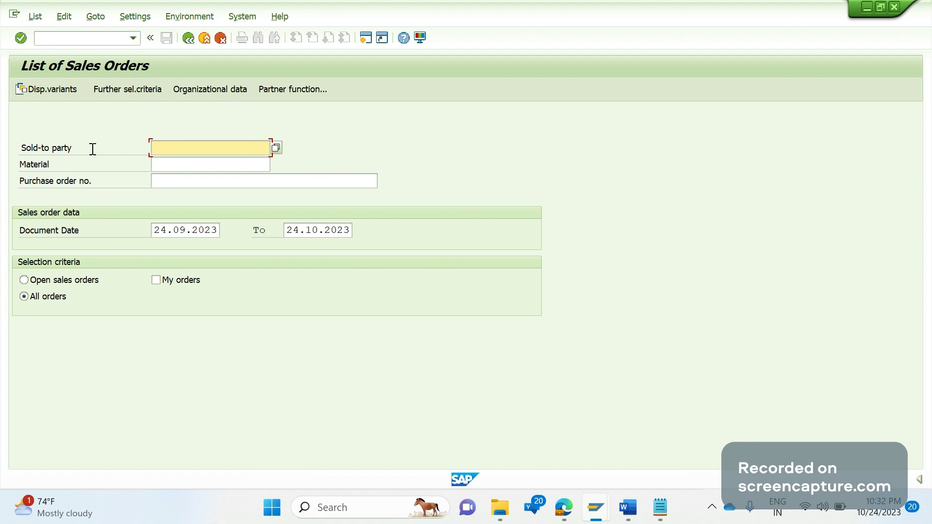
click(68, 43)
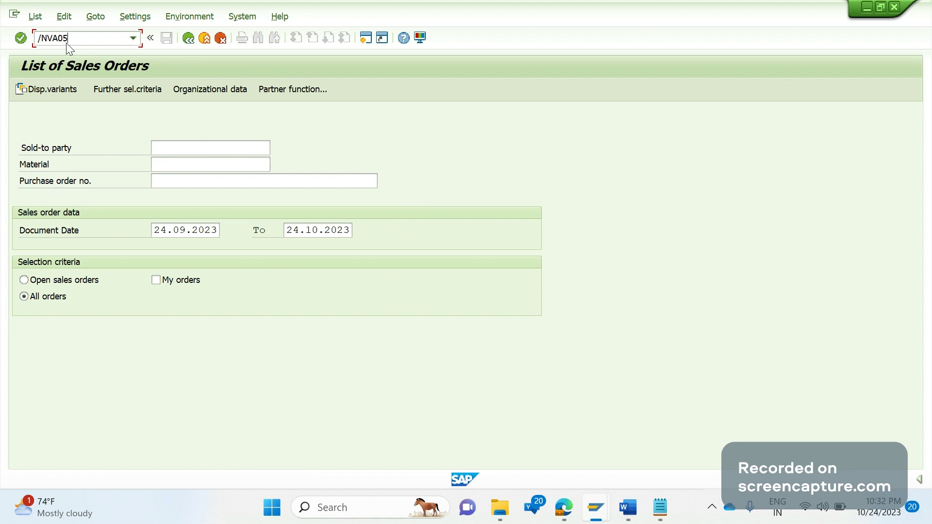
key(Return)
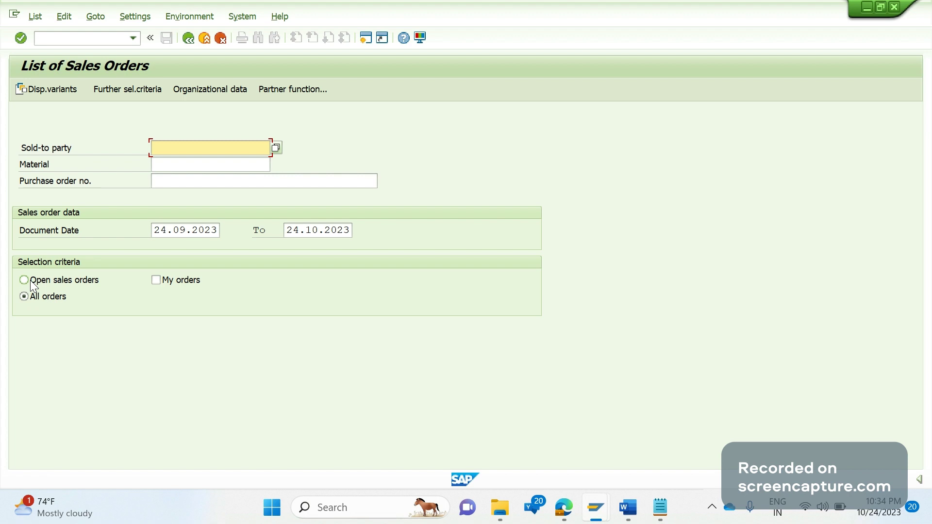
Run the sales order list for open sales orders, restricted to My orders.
click(155, 280)
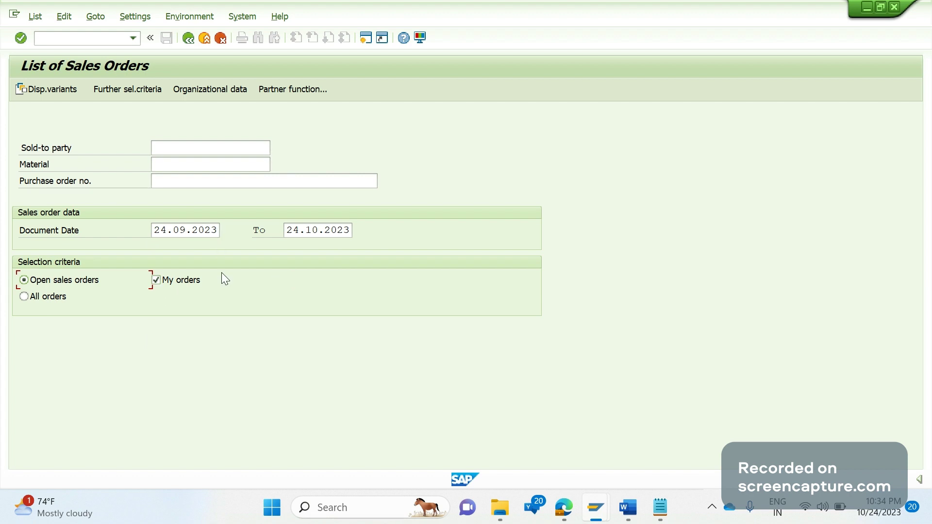
key(F8)
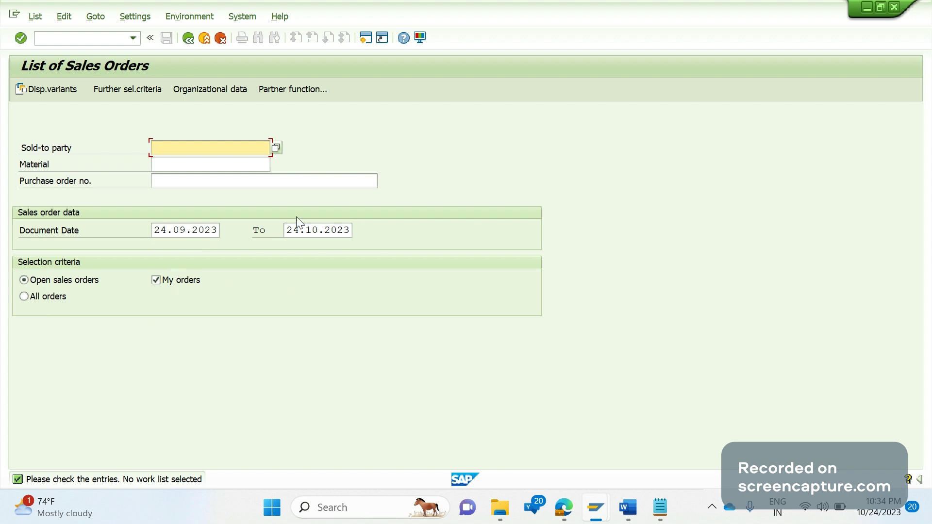
Set the starting document date to 24.09.2013, switch the selection to all orders, and run the sales order list.
drag(204, 230, 230, 238)
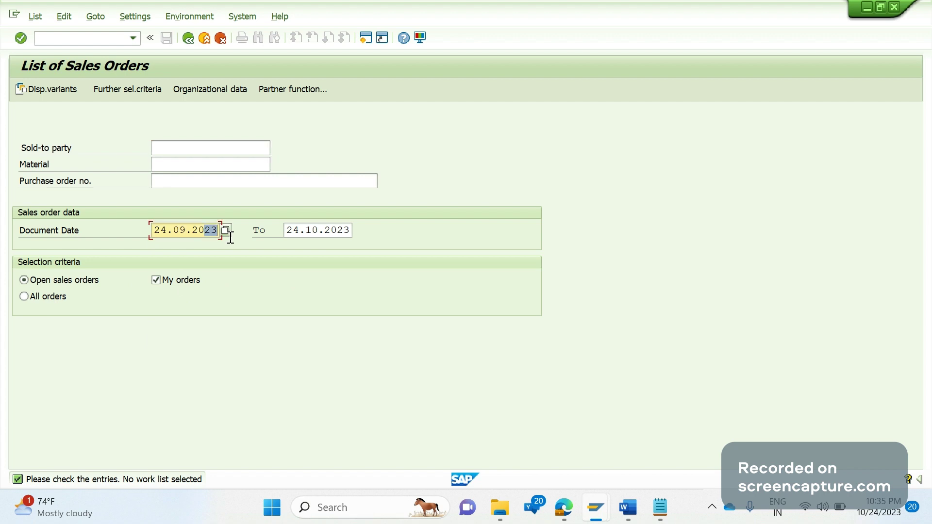
text(13)
key(Return)
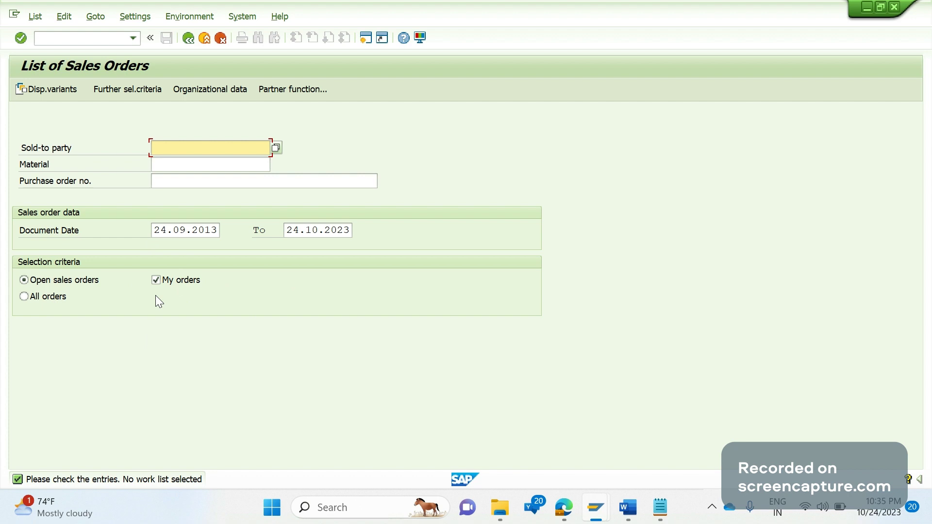
click(23, 297)
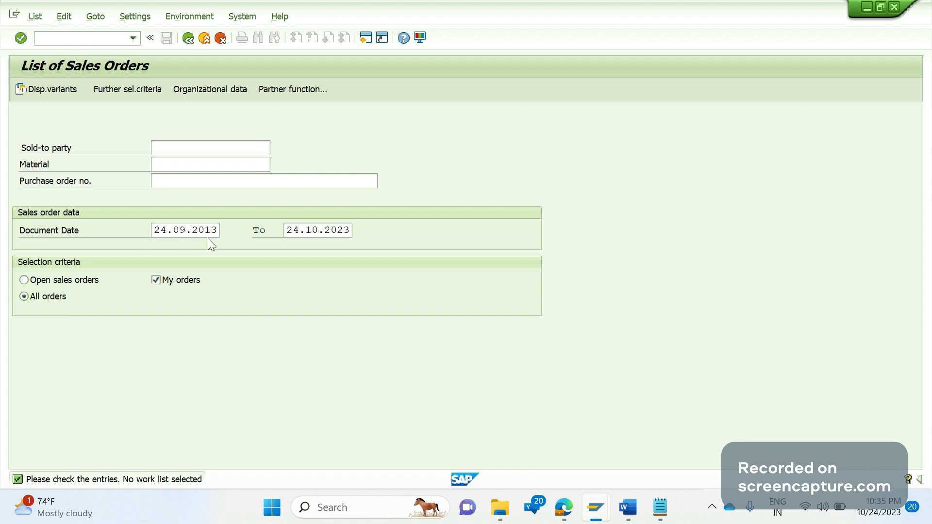
key(F8)
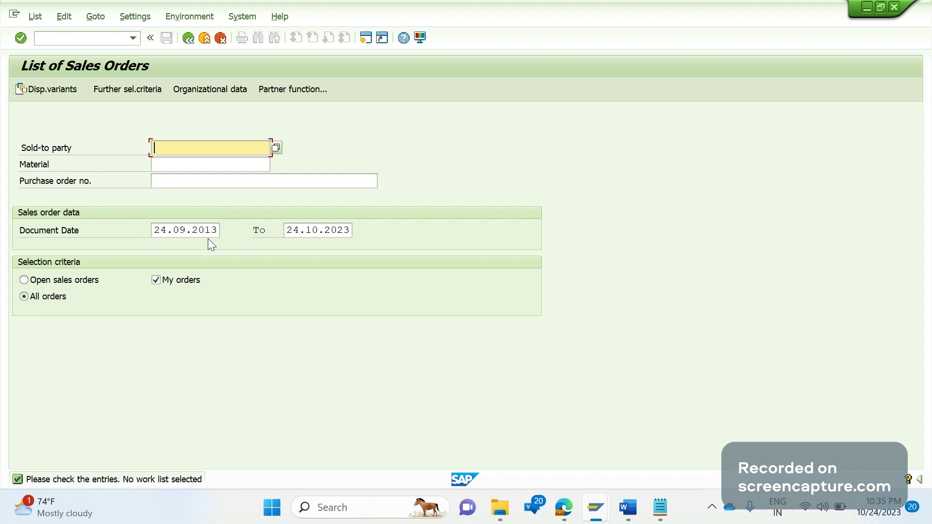
Remove the My orders restriction, run the sales order list, and return to the selection screen.
click(156, 280)
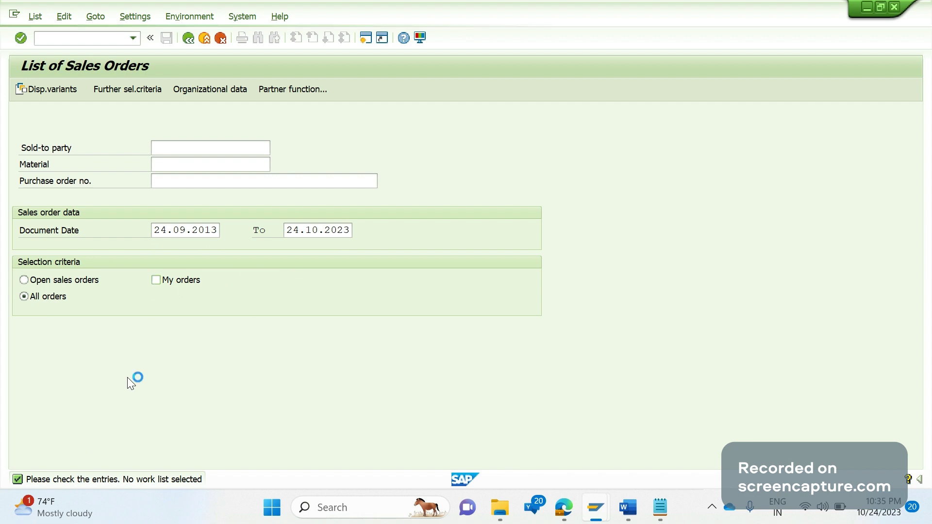
key(F8)
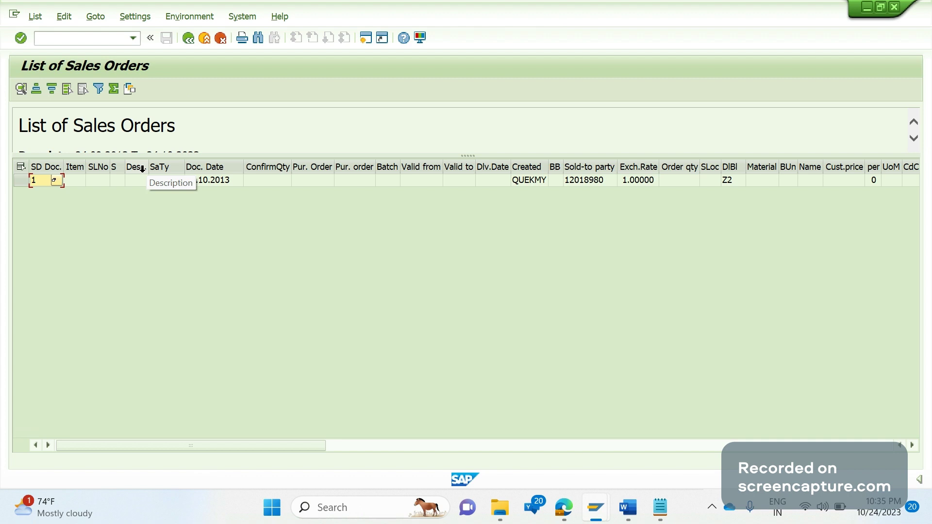
click(188, 38)
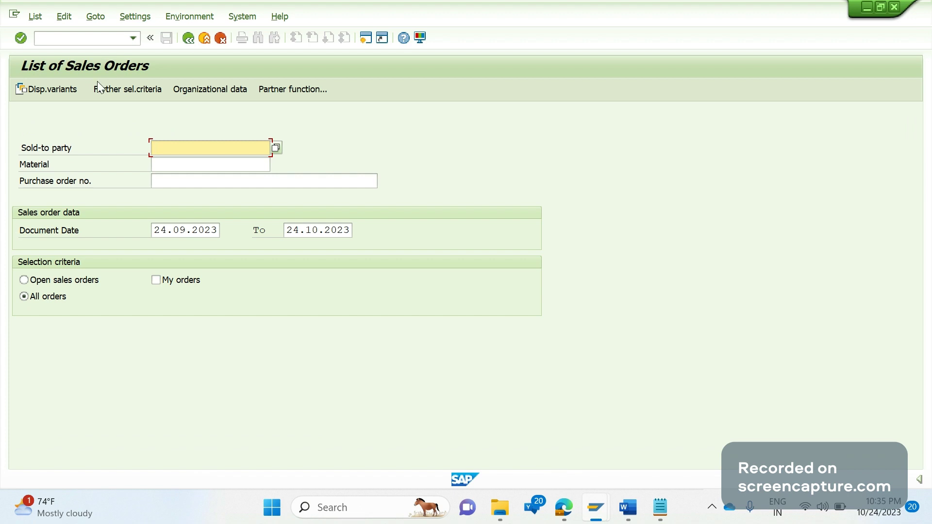
Try to confirm the organizational data with the sales organization left blank.
click(200, 91)
key(Delete)
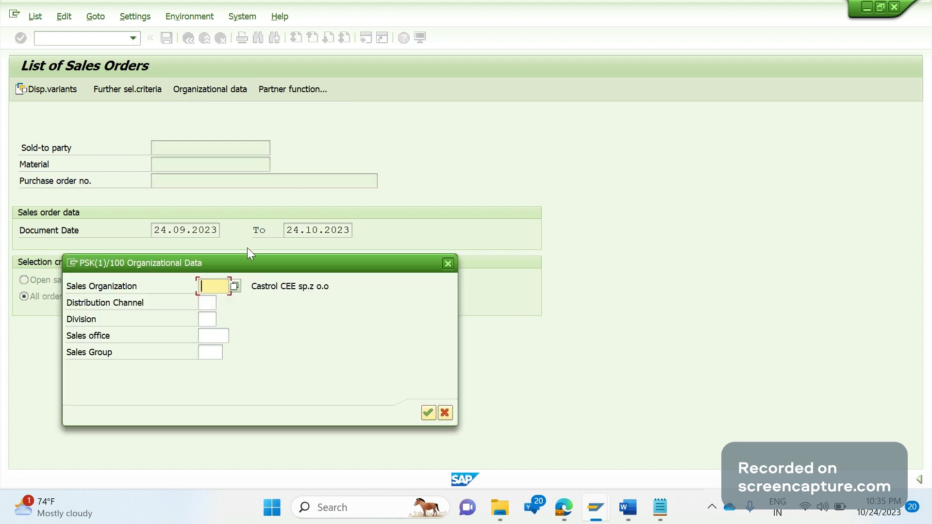
click(210, 307)
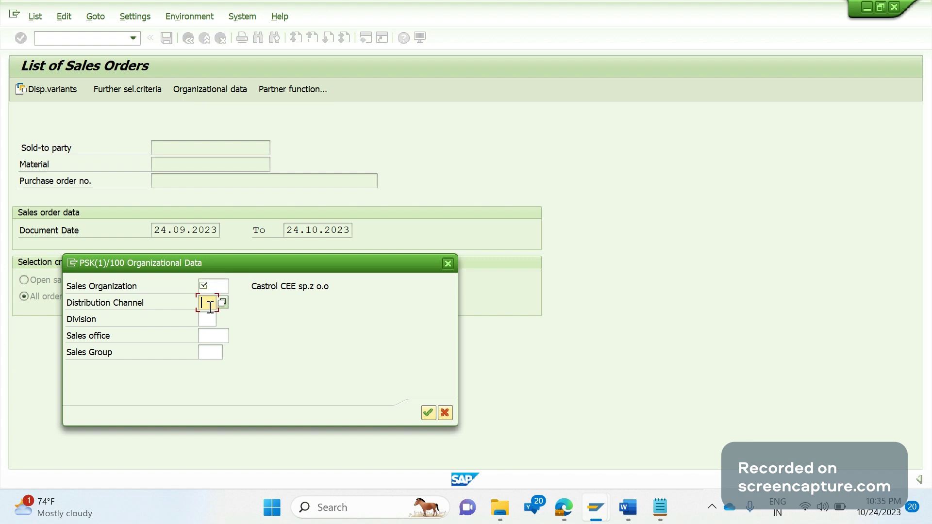
key(Return)
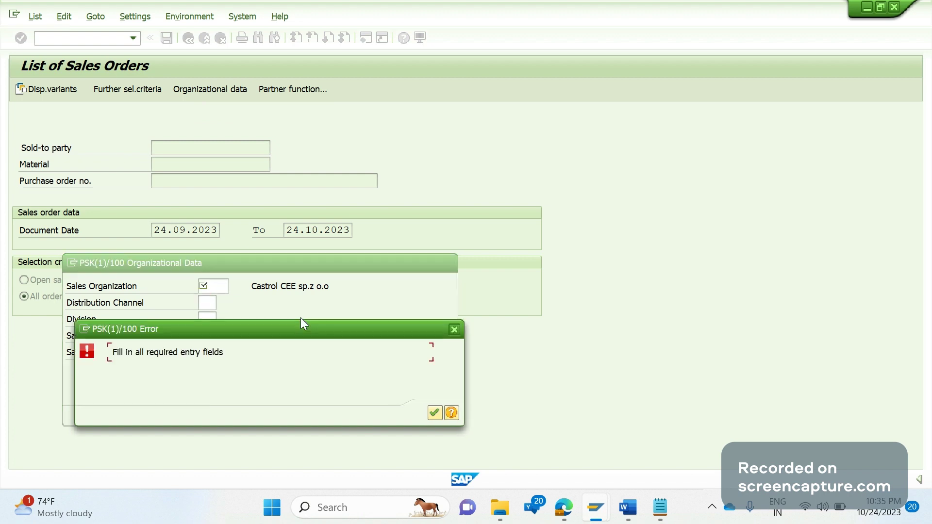
drag(301, 322, 453, 250)
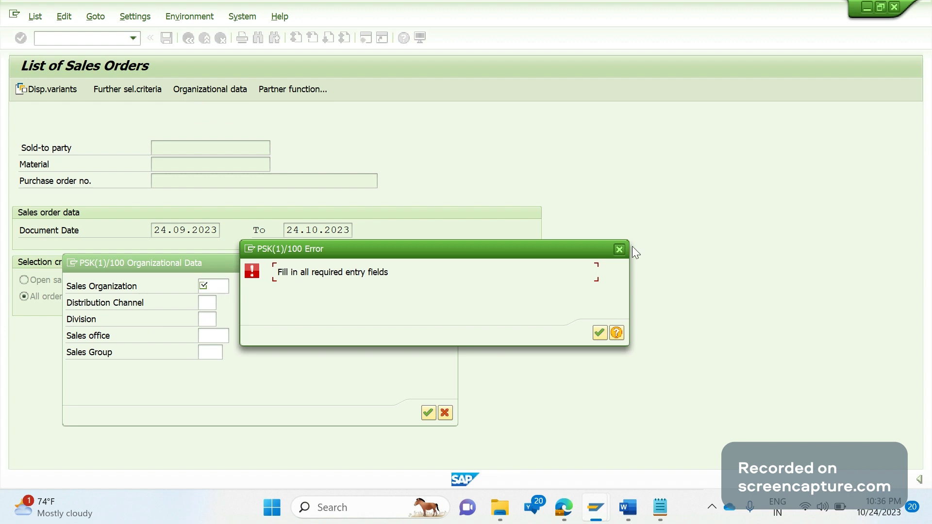
key(Return)
Set the sales organization to PLA4 and confirm the organizational data.
text(PL)
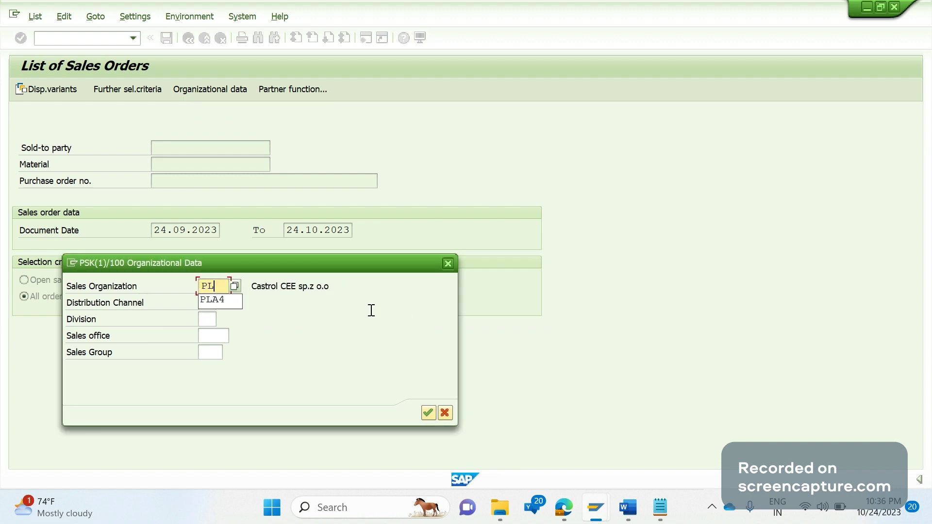
text(A4)
key(Return)
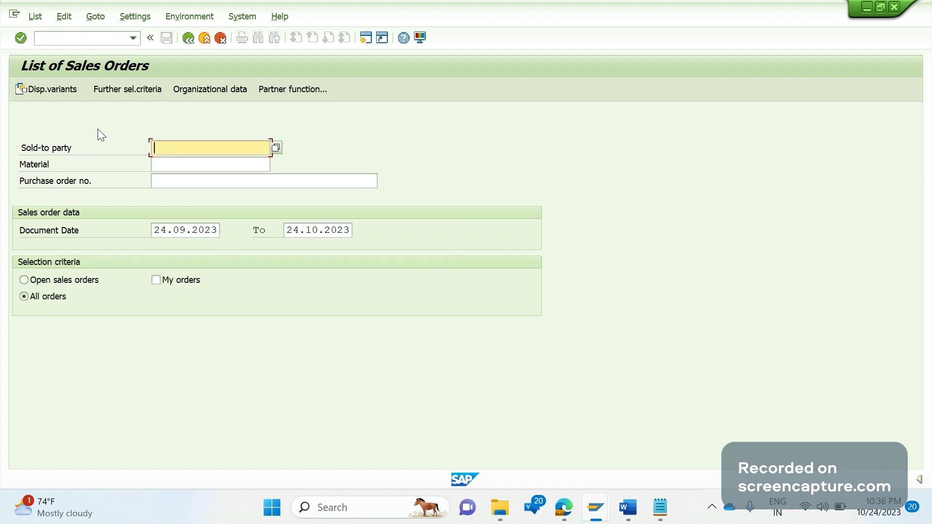
Choose Distribution Channel, Division and Sales Document Type as the further selection criteria.
click(110, 92)
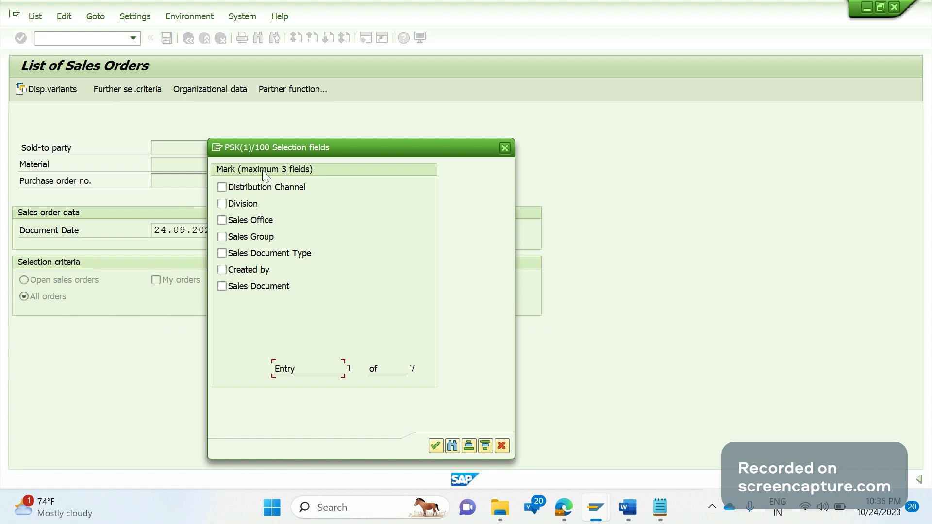
click(221, 188)
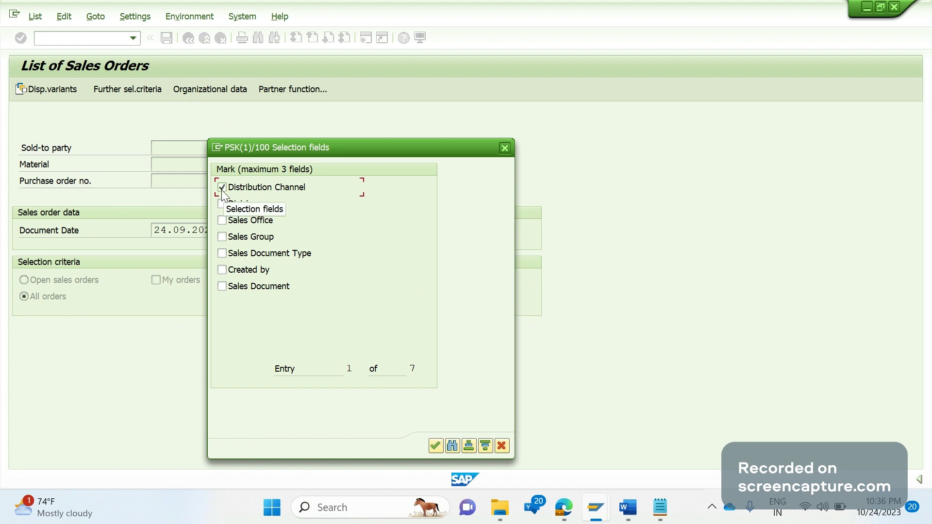
click(221, 205)
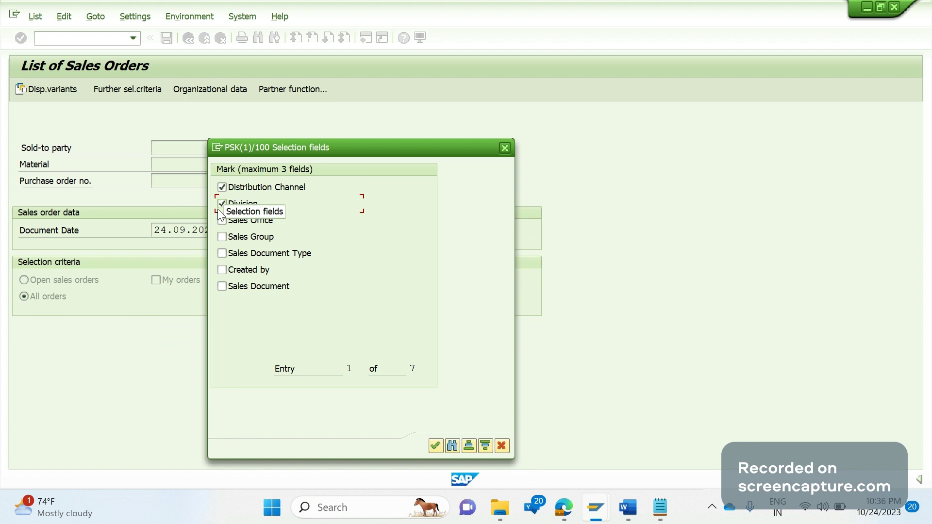
click(222, 254)
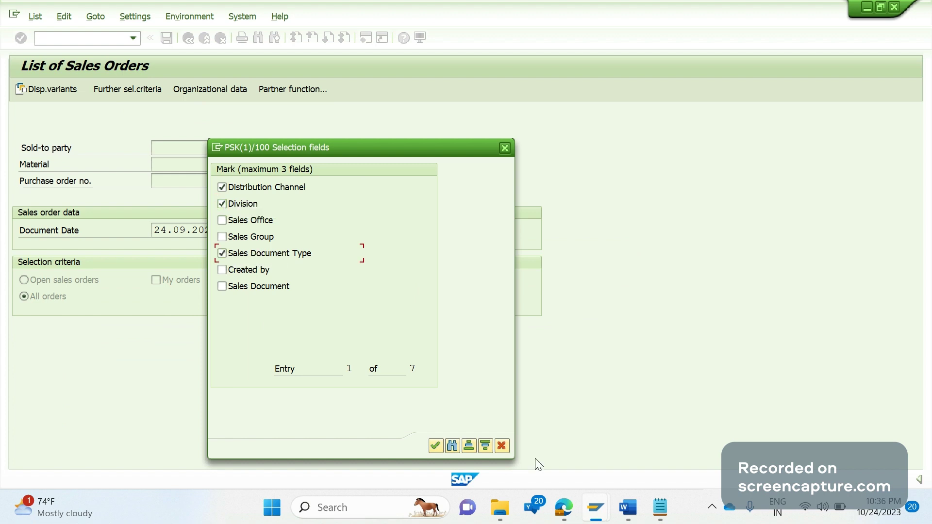
click(436, 446)
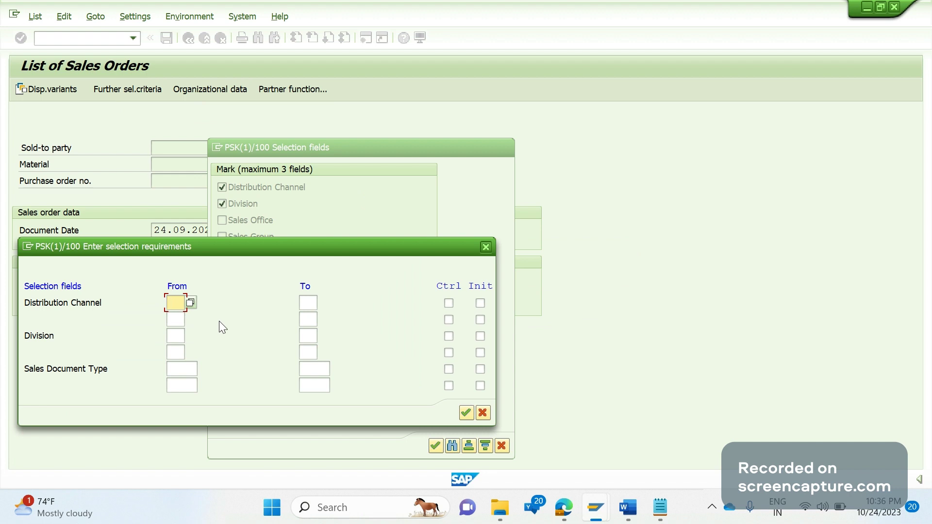
Enter a distribution channel range from 02 to 10, and discard the further selection criteria.
text(02)
key(Tab)
text(10)
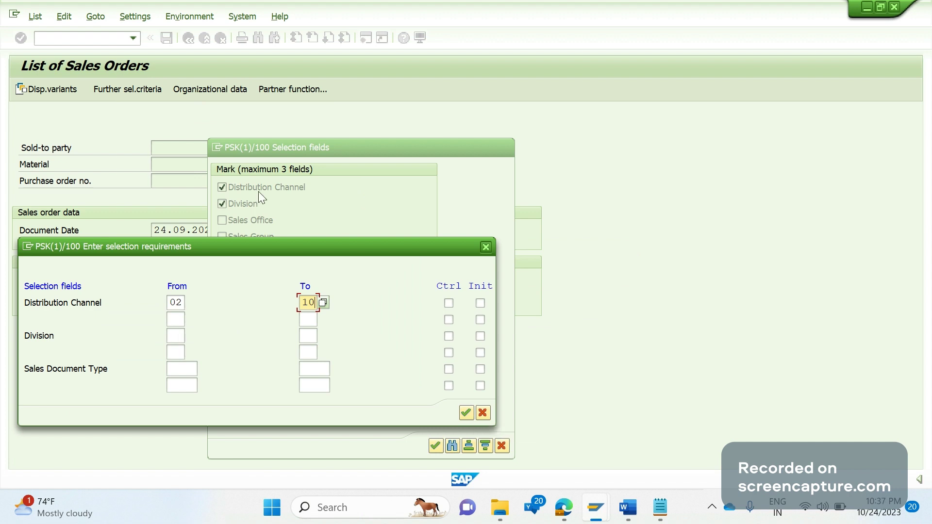
click(483, 413)
click(501, 447)
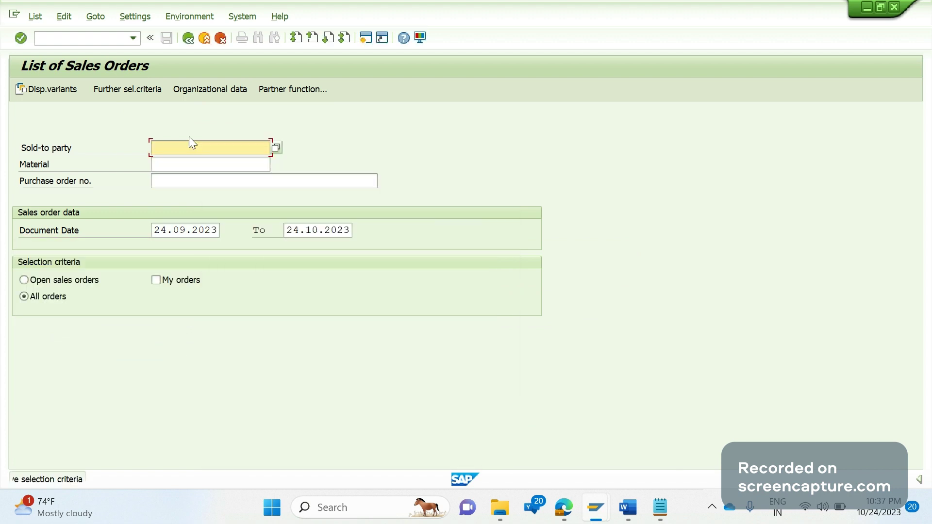
View the partner function selection and the available display variants, leaving both unchanged.
click(286, 91)
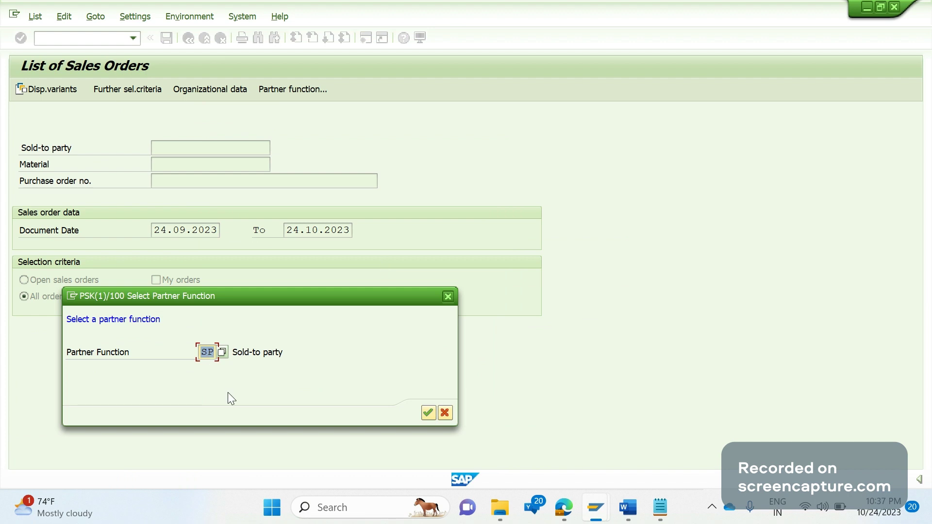
click(440, 414)
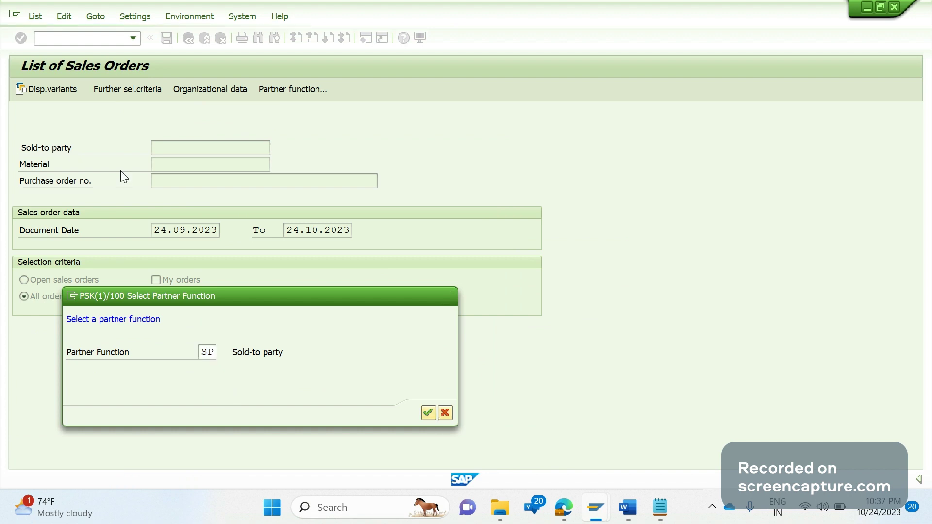
click(44, 90)
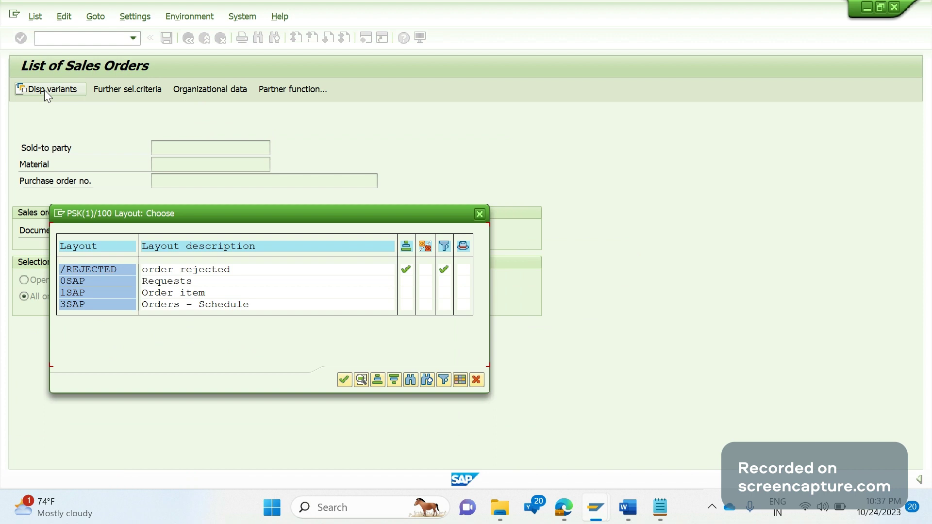
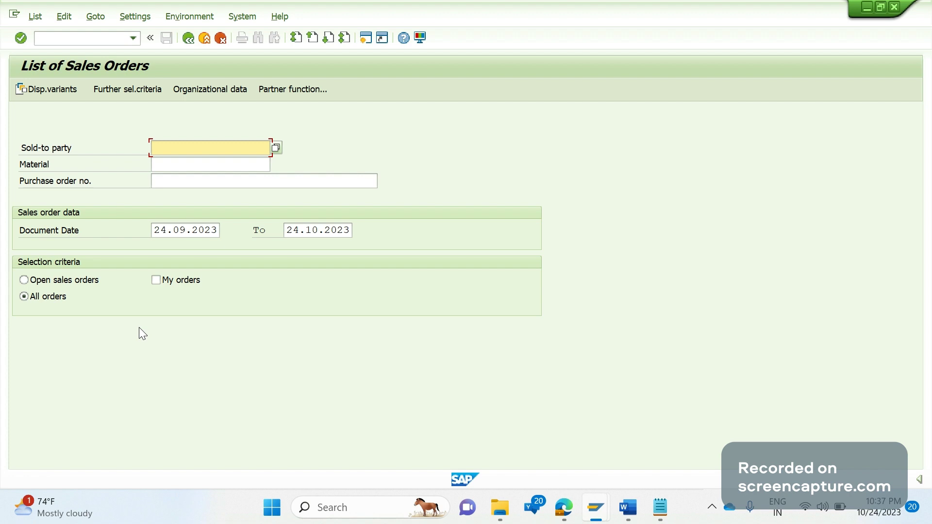
Set the start of the document date range to 24.09.2013 and list all sales orders.
key(Return)
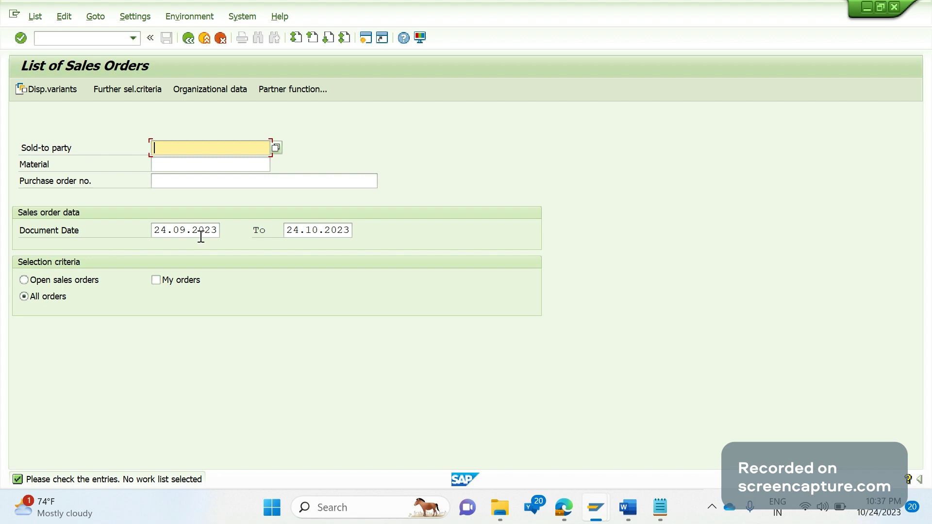
drag(201, 237, 246, 241)
text(13)
key(F8)
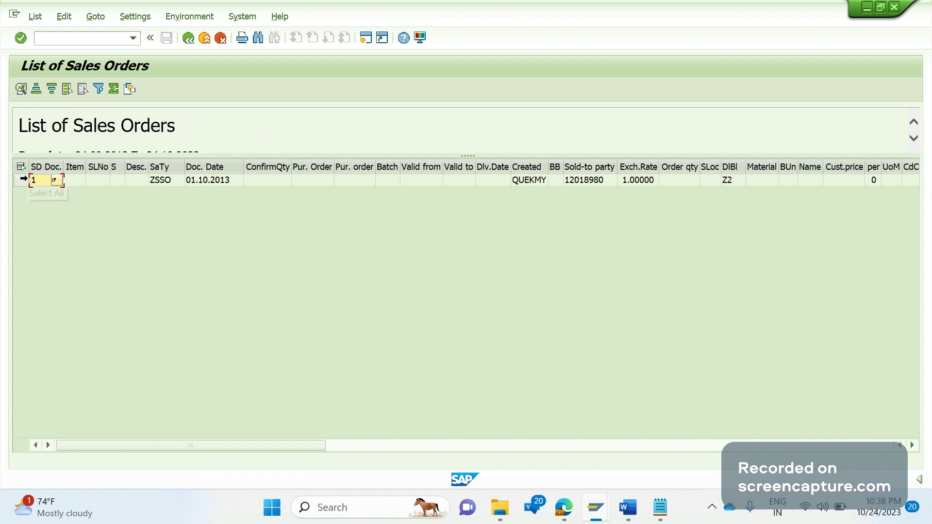
Select the listed sales order and examine the mass change options for plant, material, pricing and currency.
click(21, 179)
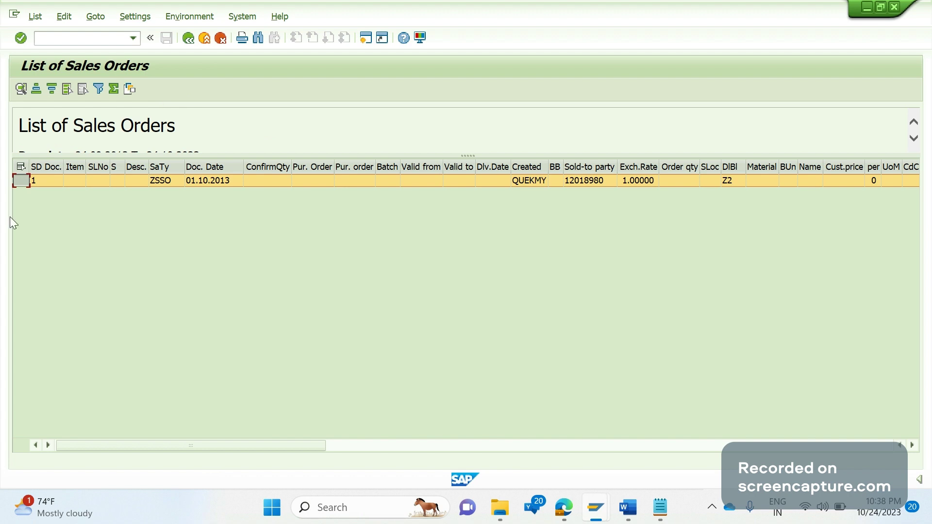
click(65, 18)
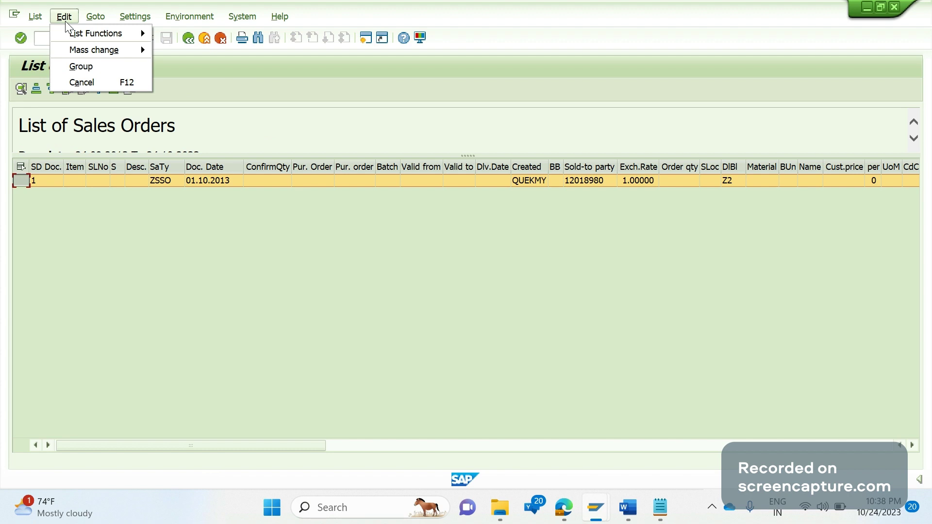
mouse_move(87, 51)
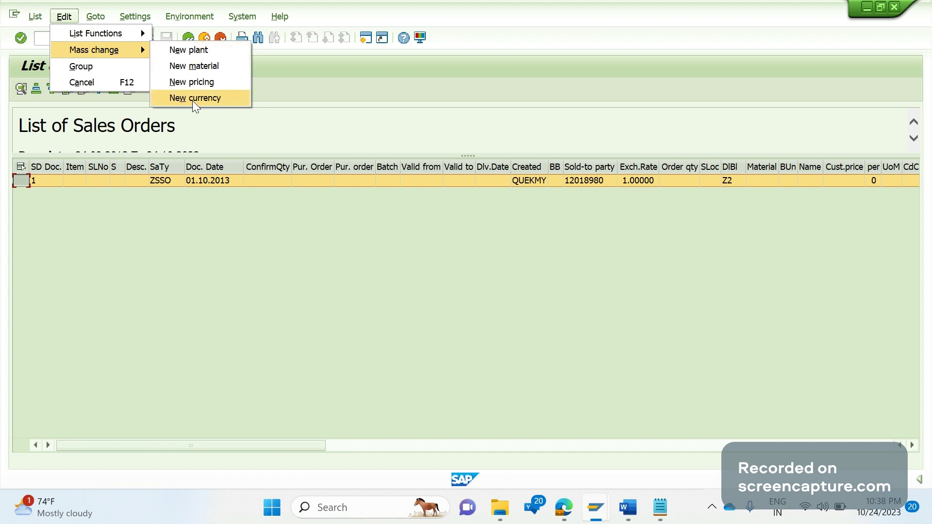
click(193, 72)
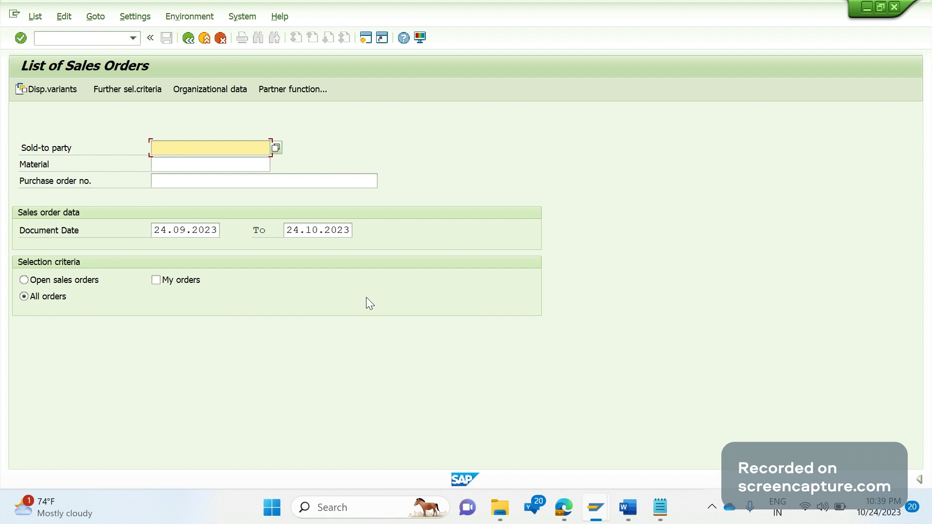
Start transaction SE38 in a new session.
click(81, 44)
text(/OSE)
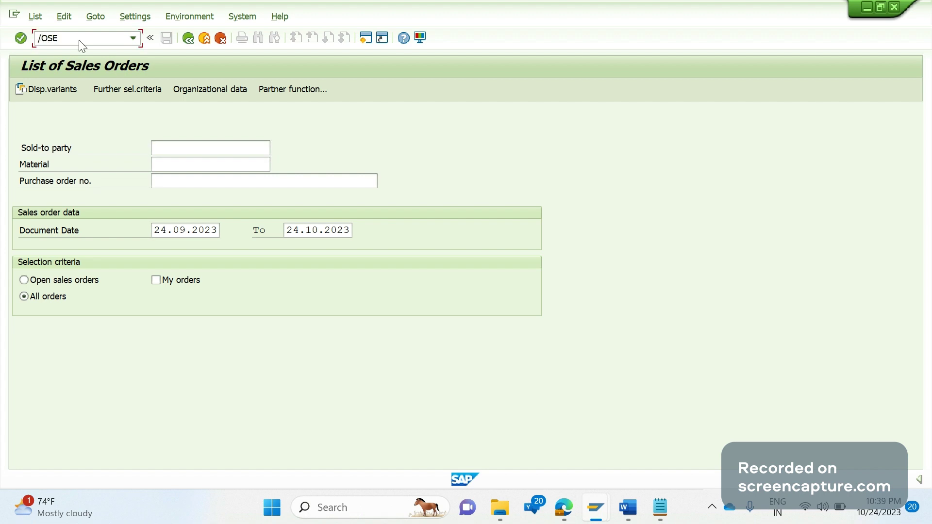
text(38)
key(Return)
Enter SAPMV75A as the program in the ABAP Editor.
text(S)
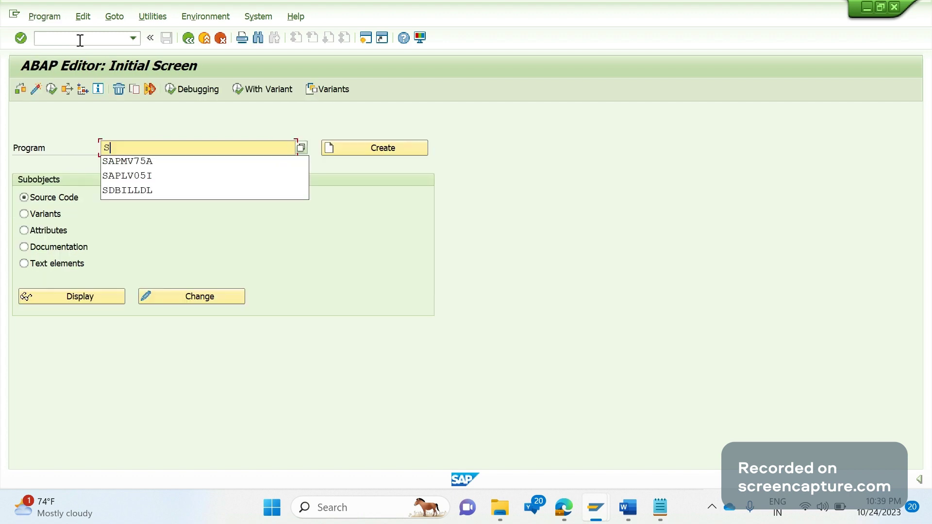
text(AP)
key(Down)
key(Return)
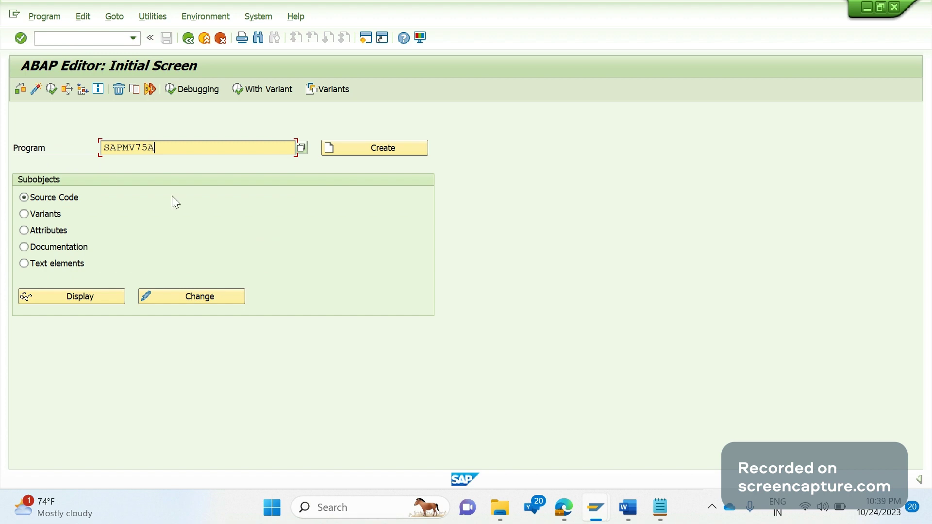
key(shift+Home)
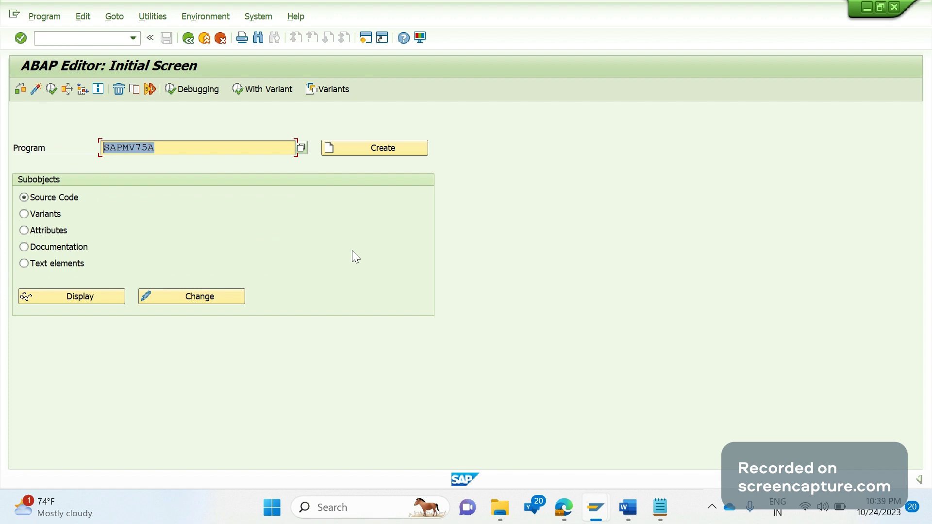
key(Return)
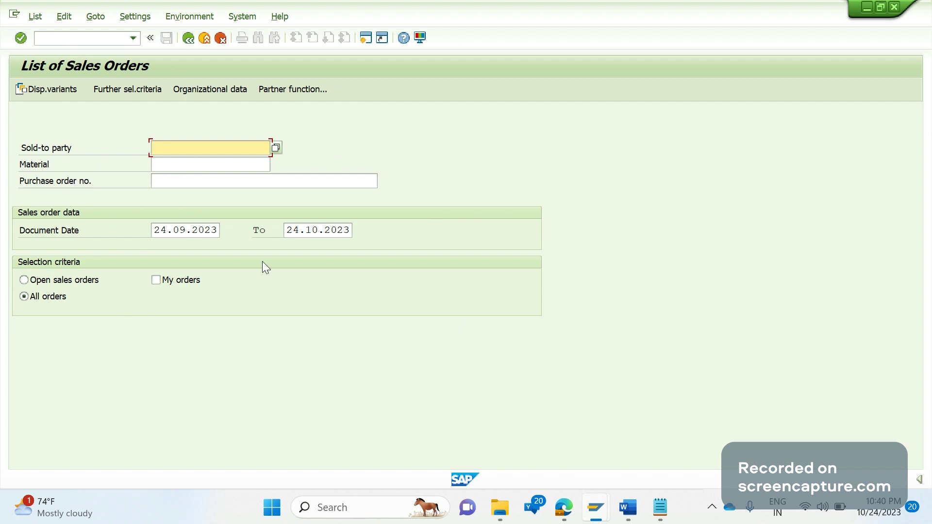
View the further selection criteria and the range entry for Sales Document, closing them without entering values.
click(115, 92)
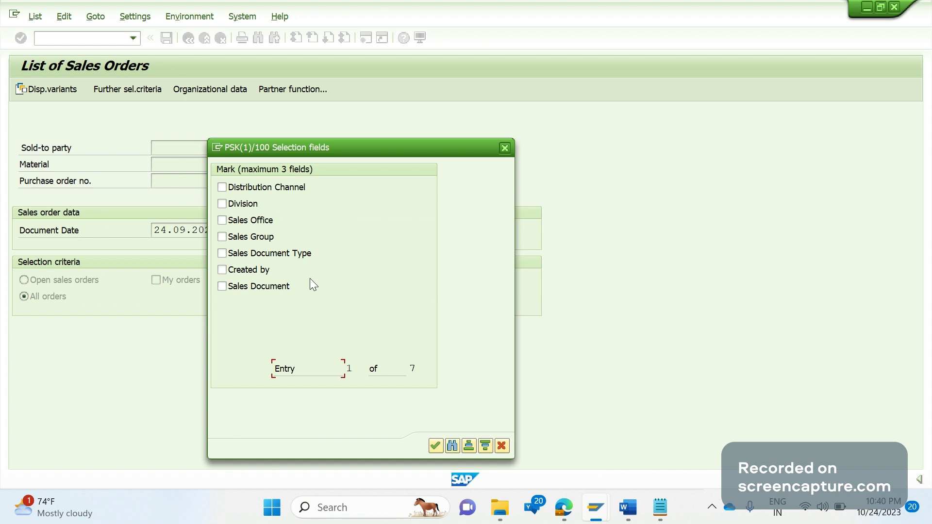
click(505, 154)
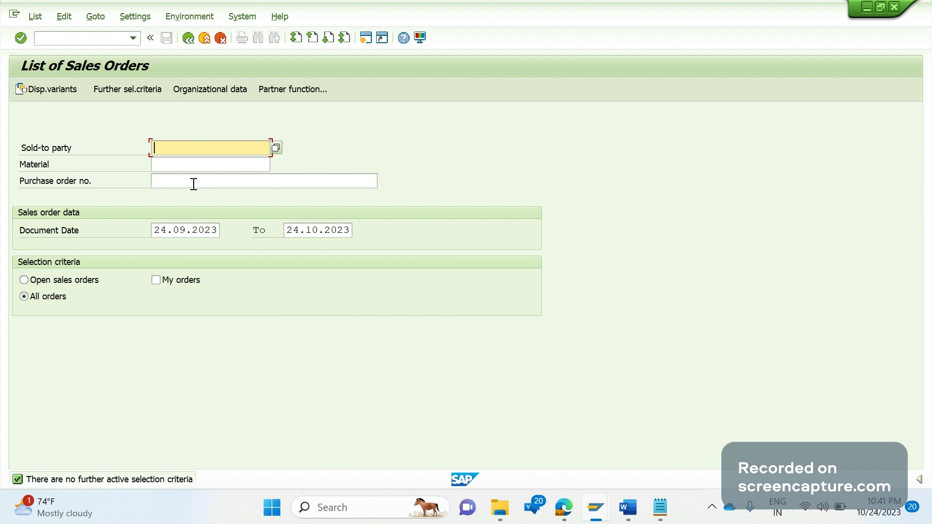
click(150, 96)
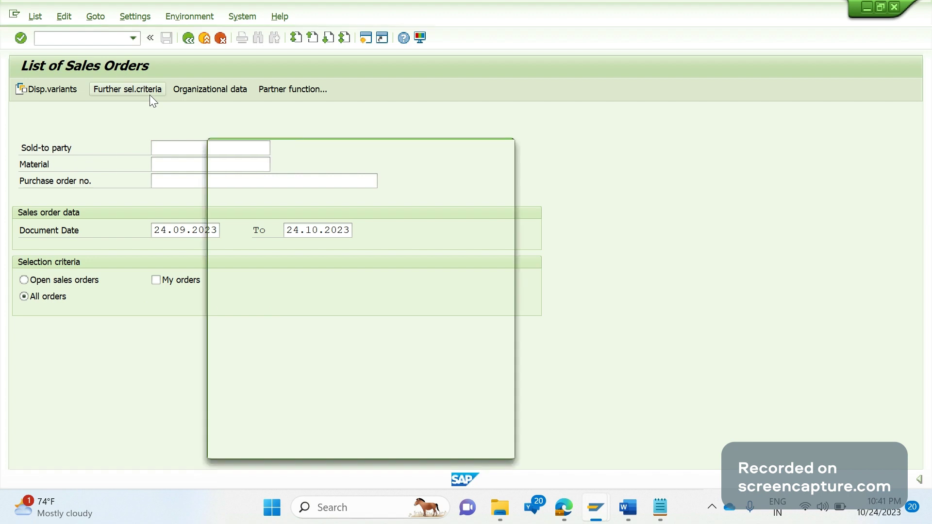
click(222, 286)
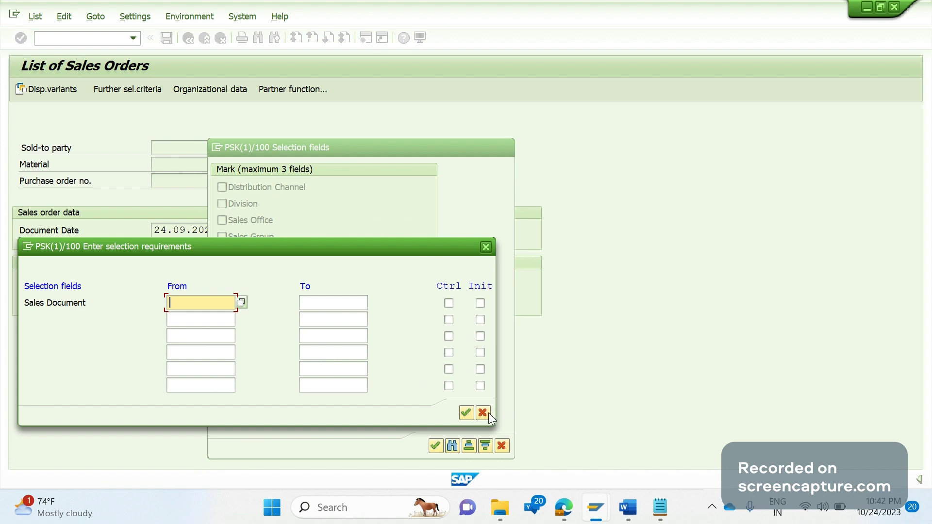
click(498, 440)
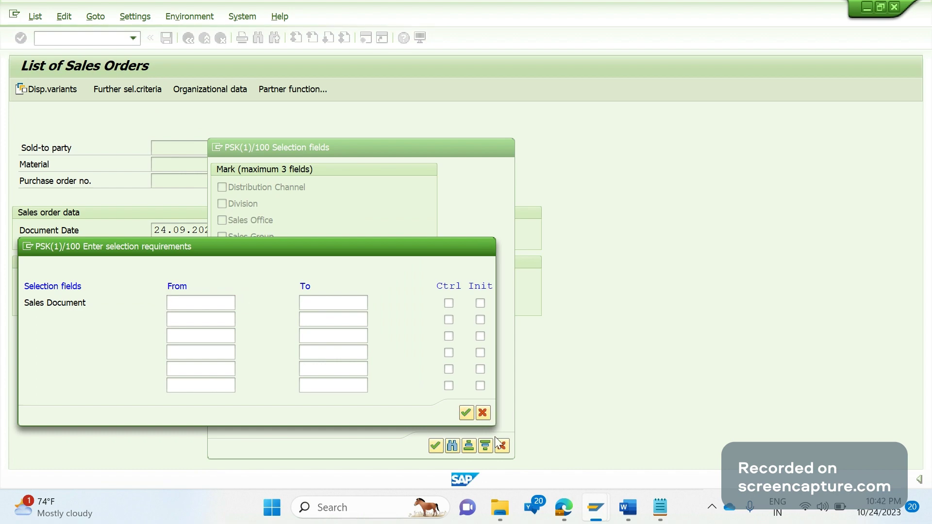
Switch to the session displaying table T180P and start transaction VA05N there.
mouse_move(603, 516)
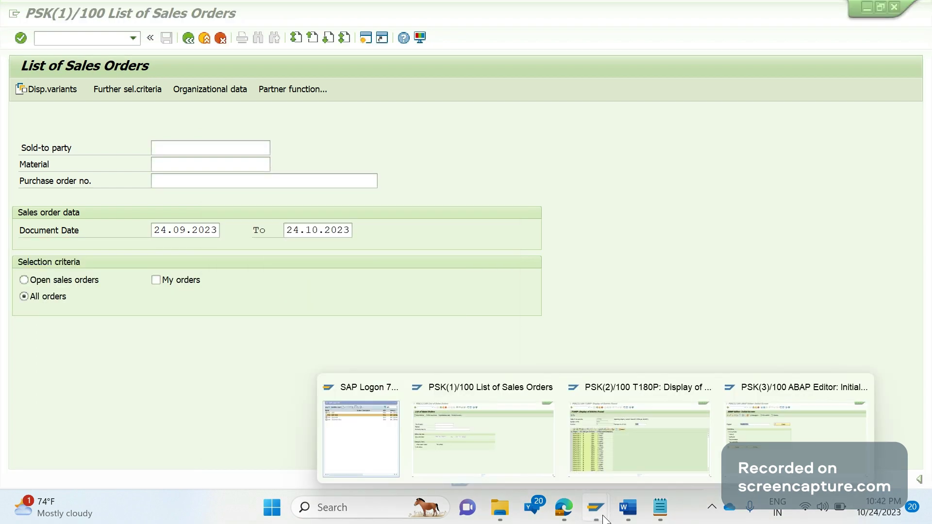
click(639, 437)
click(97, 42)
text(/NVA05N)
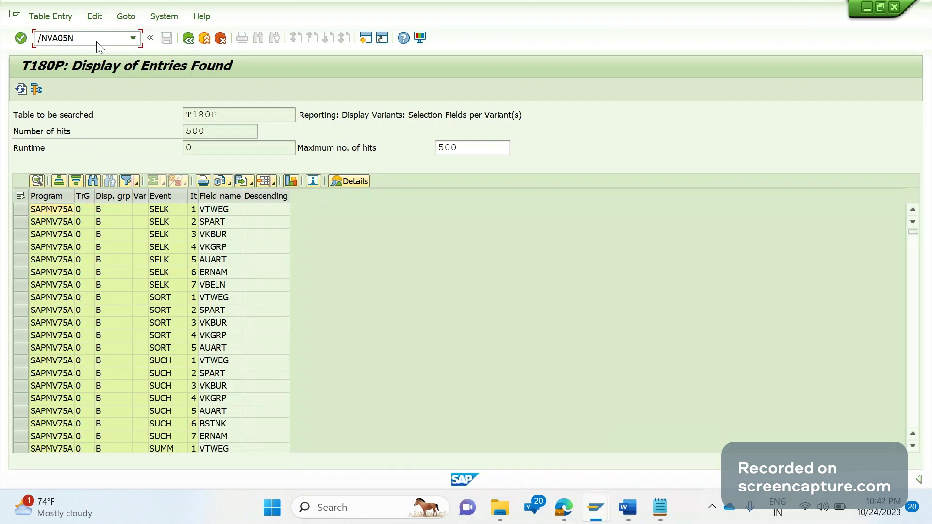
key(Return)
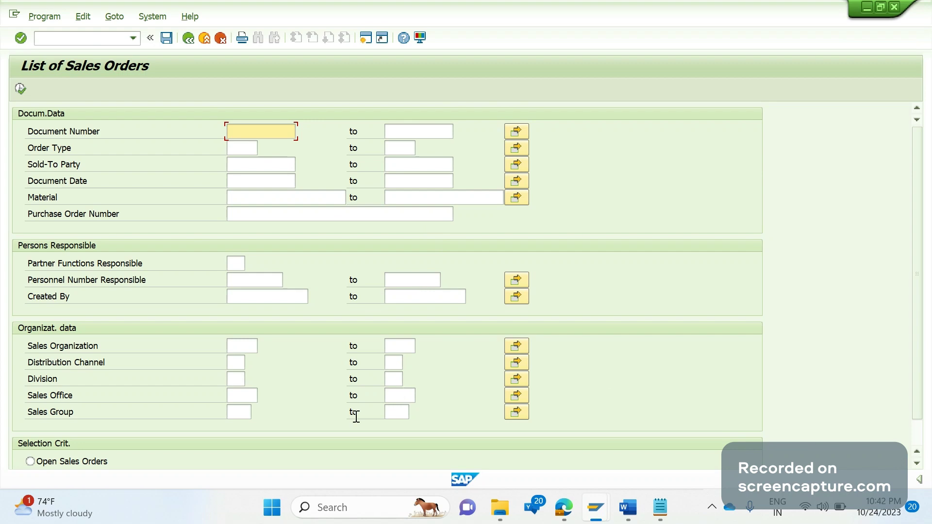
Run the VA05N sales order list with All Orders chosen, and return to the selection screen.
click(247, 345)
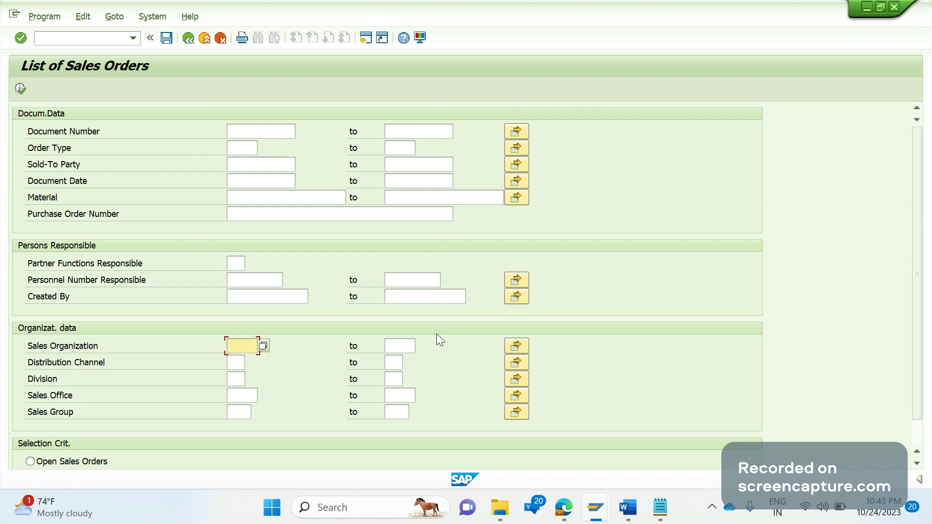
scroll(919, 322, down, 2)
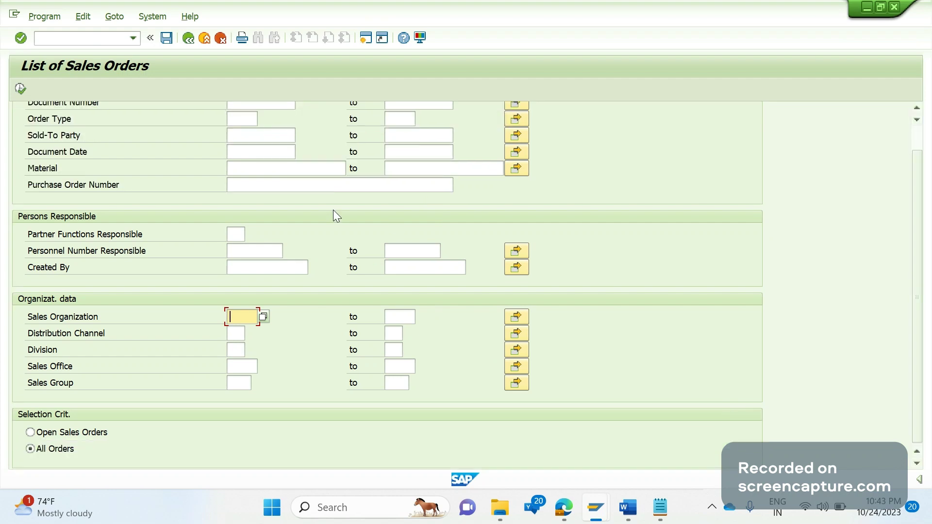
click(20, 88)
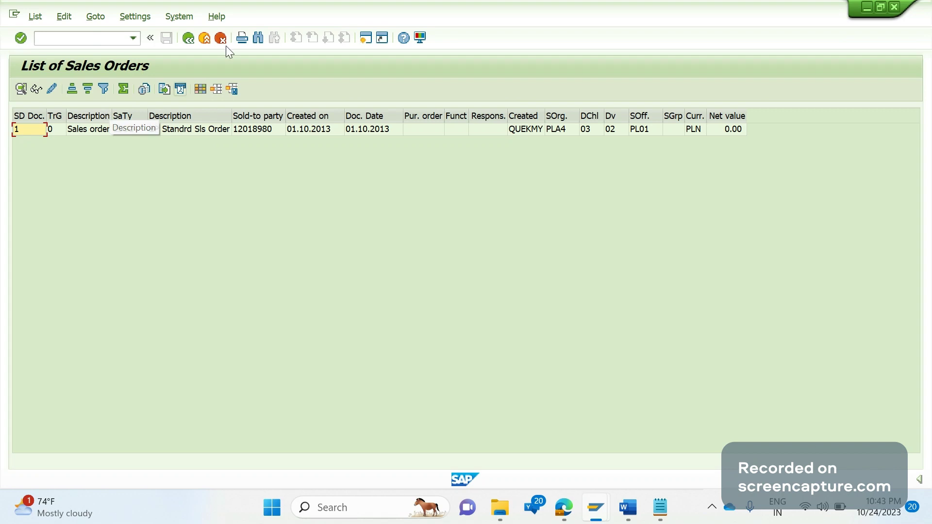
click(194, 40)
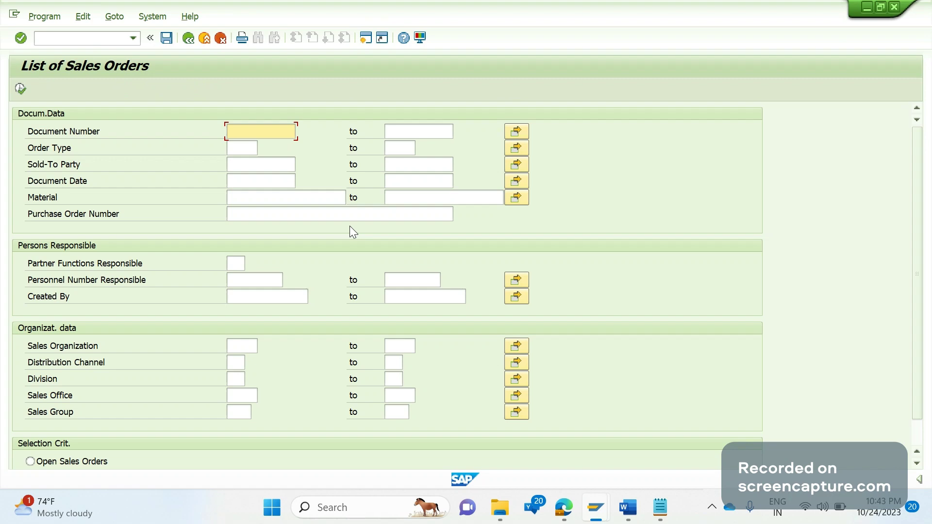
Switch to the Word document "List out sales orders in SAP".
click(639, 510)
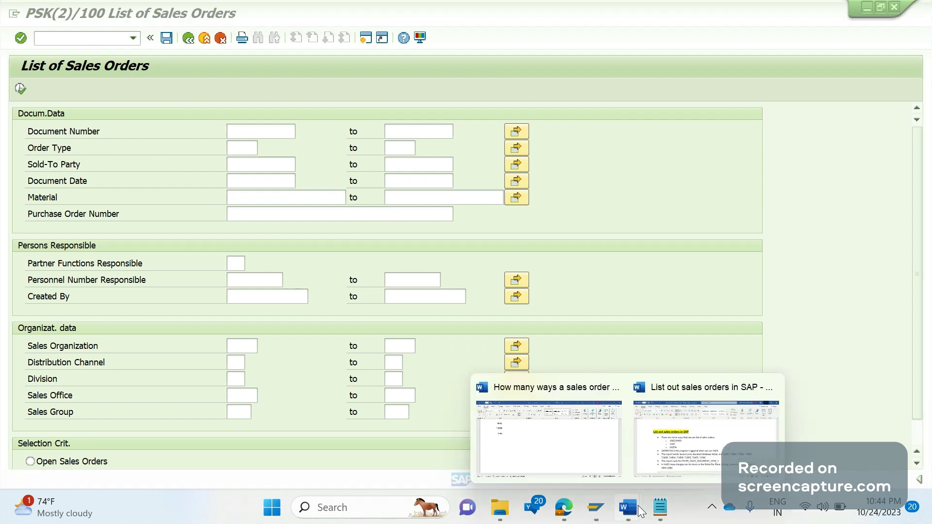
click(687, 445)
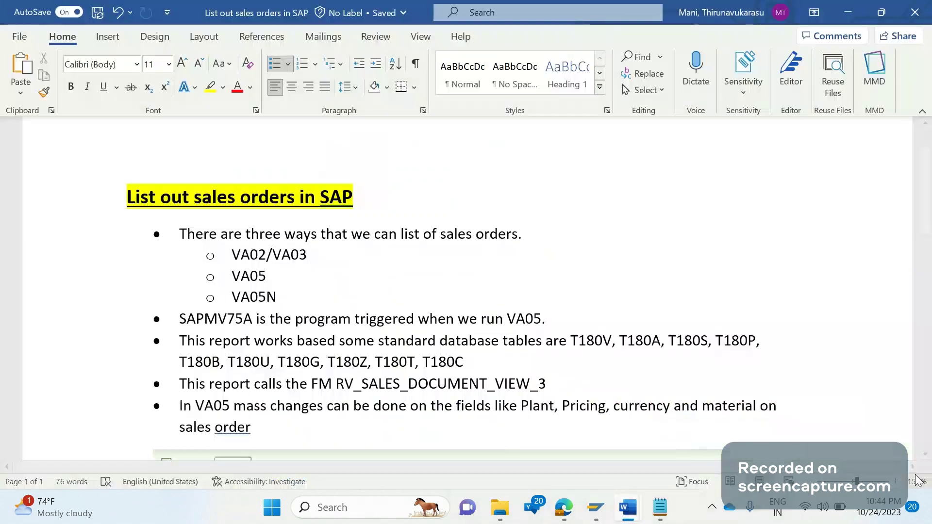
click(897, 482)
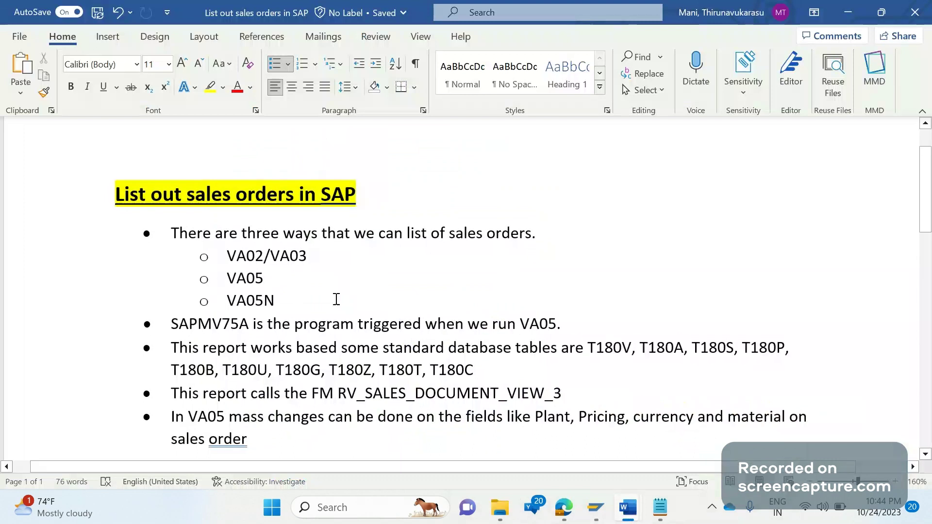
Review the notes on the ways to list sales orders and on the program triggered by VA05.
drag(290, 296, 174, 238)
click(290, 296)
click(171, 324)
drag(562, 324, 516, 329)
click(503, 378)
drag(561, 324, 521, 324)
click(473, 371)
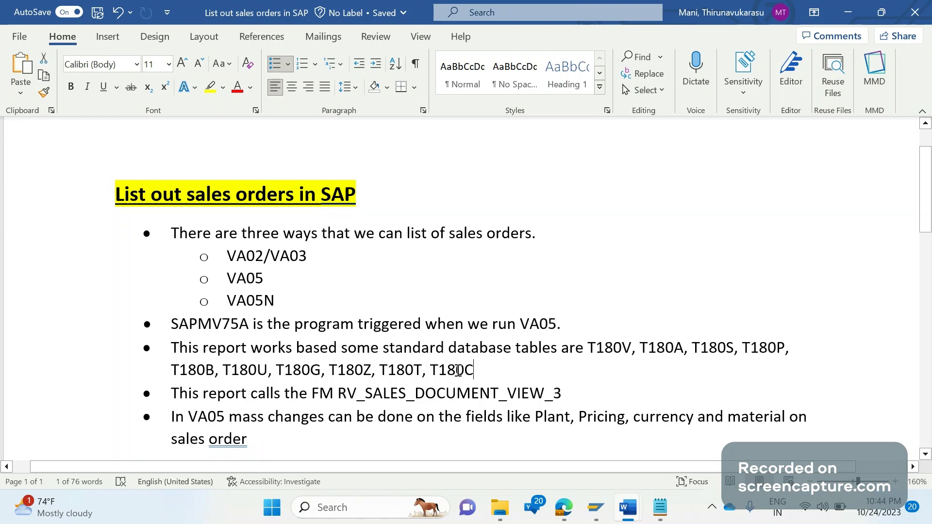
Review the notes on the report's standard database tables, and mark the VA05 entry in the list of transactions.
drag(383, 347, 570, 379)
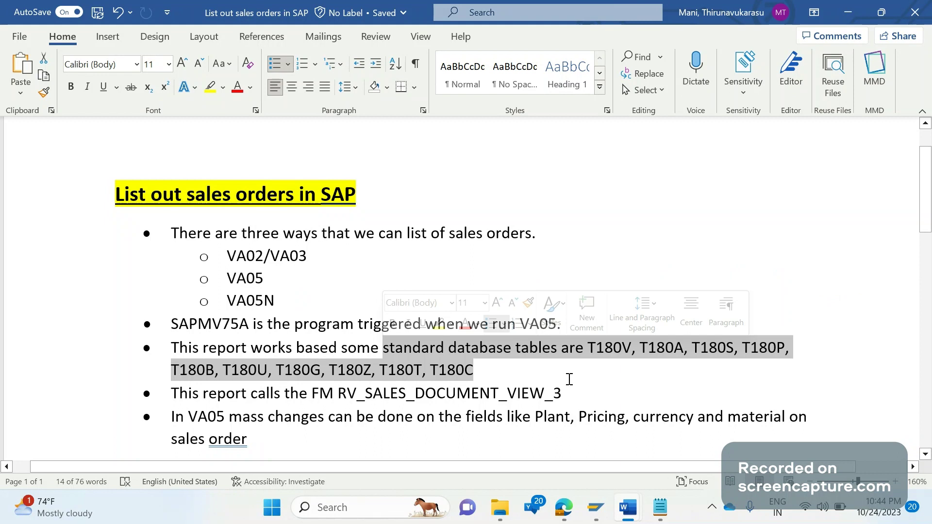
click(498, 368)
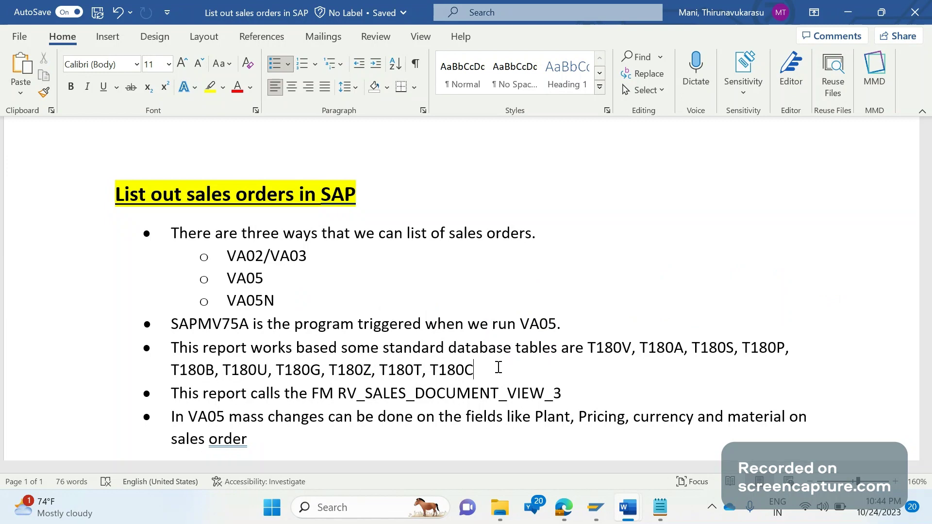
click(926, 455)
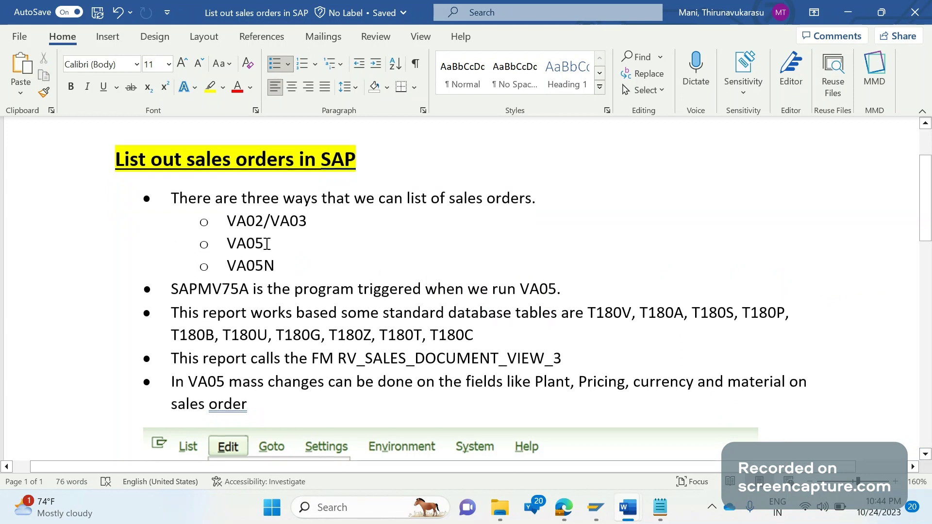
drag(266, 243, 233, 244)
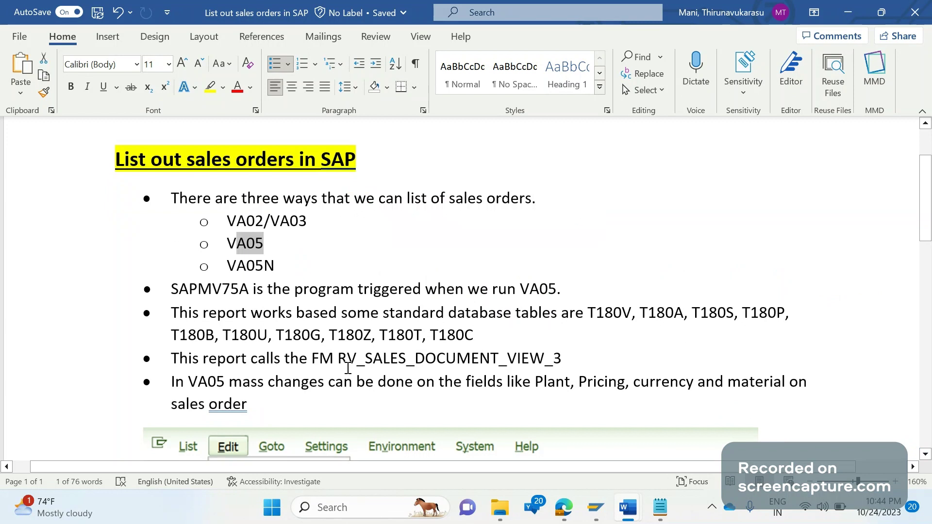
Mark the function module RV_SALES_DOCUMENT_VIEW_3 in the notes, and open transaction SE16N in the SAP session showing the ABAP Editor.
drag(562, 360, 343, 362)
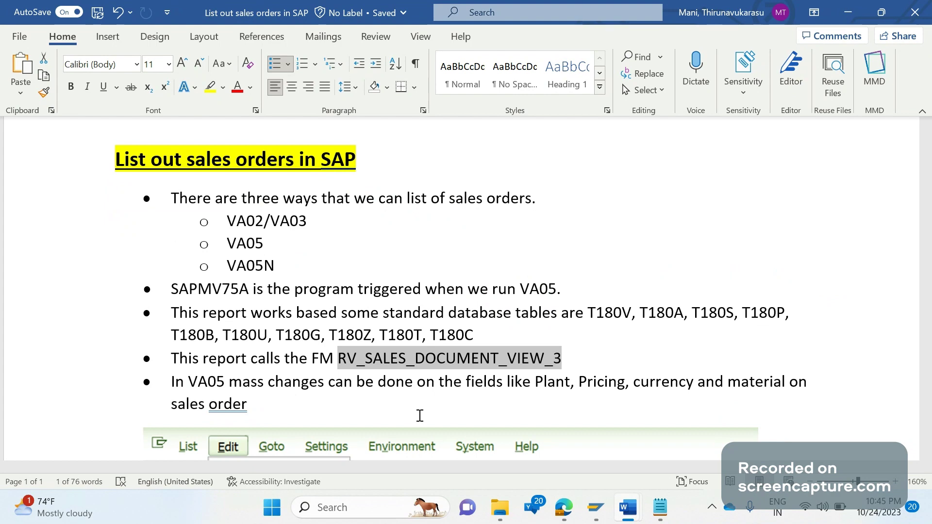
mouse_move(593, 518)
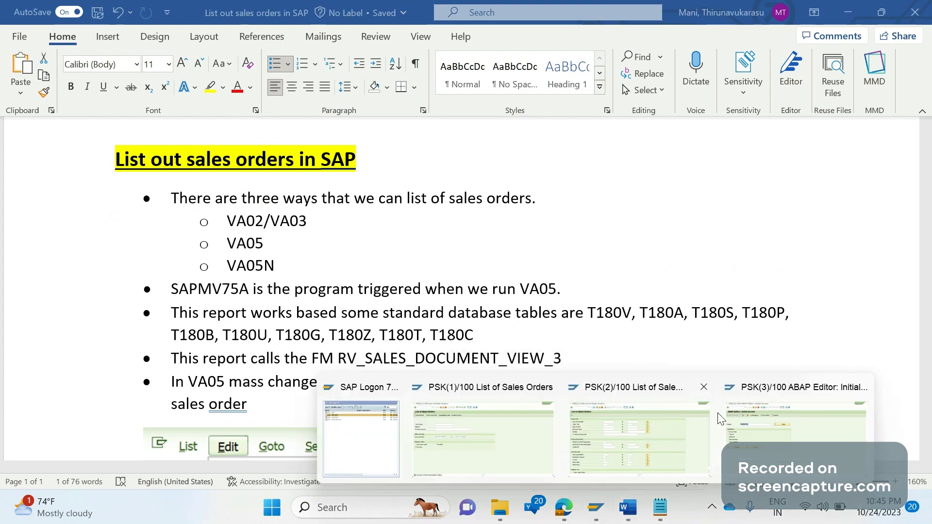
click(741, 425)
click(64, 37)
text(/NSE16N)
key(Return)
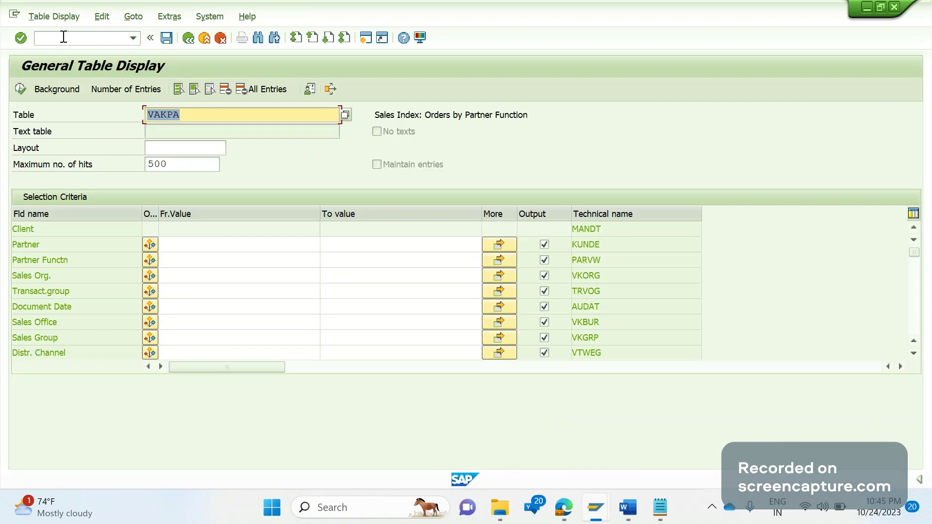
Load the fields of table VBUK and mark the overall delivery status field LFGSK.
text(VBU)
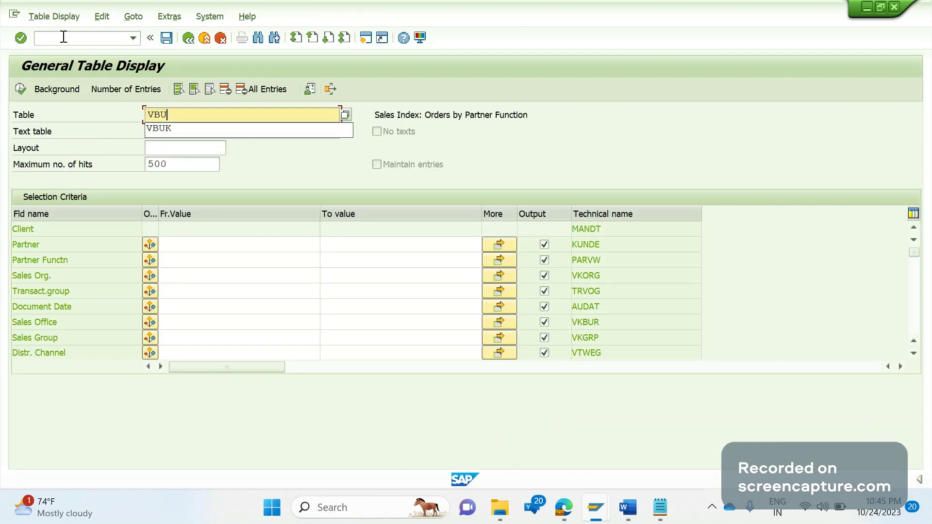
text(K)
key(Return)
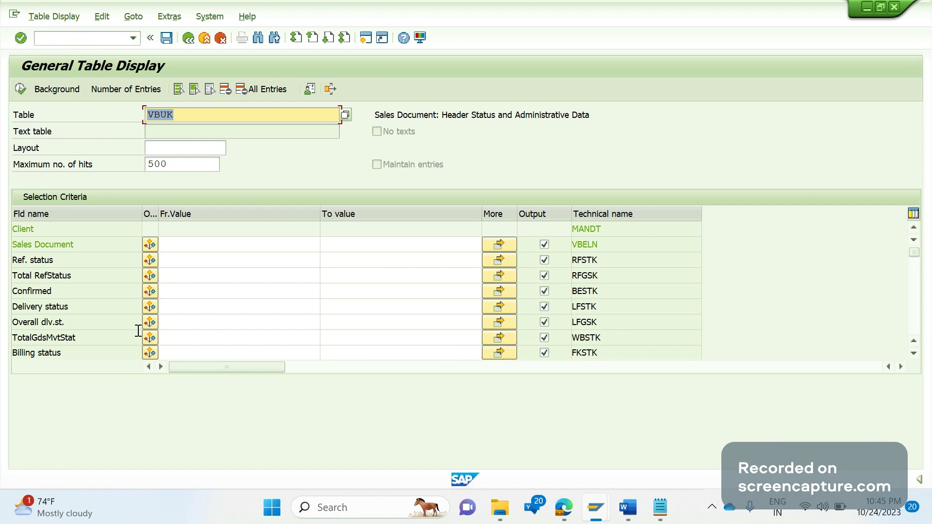
click(608, 325)
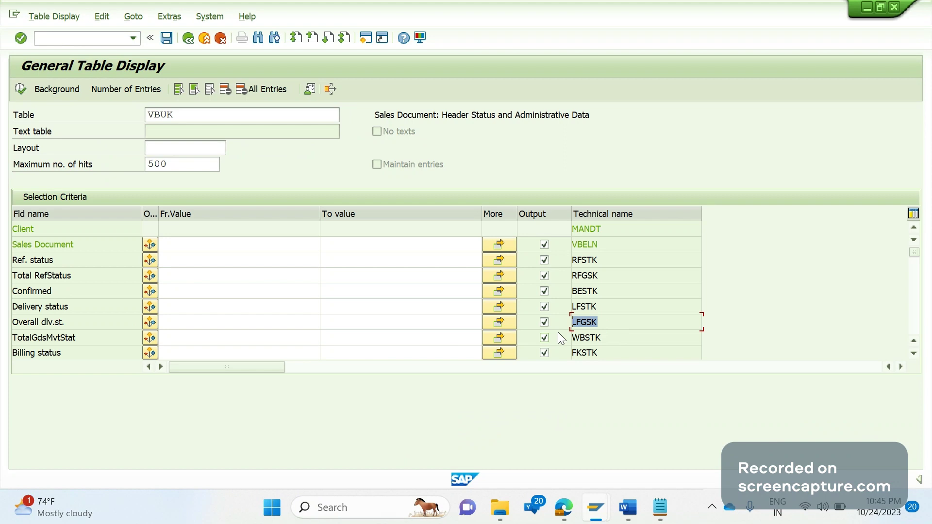
click(76, 323)
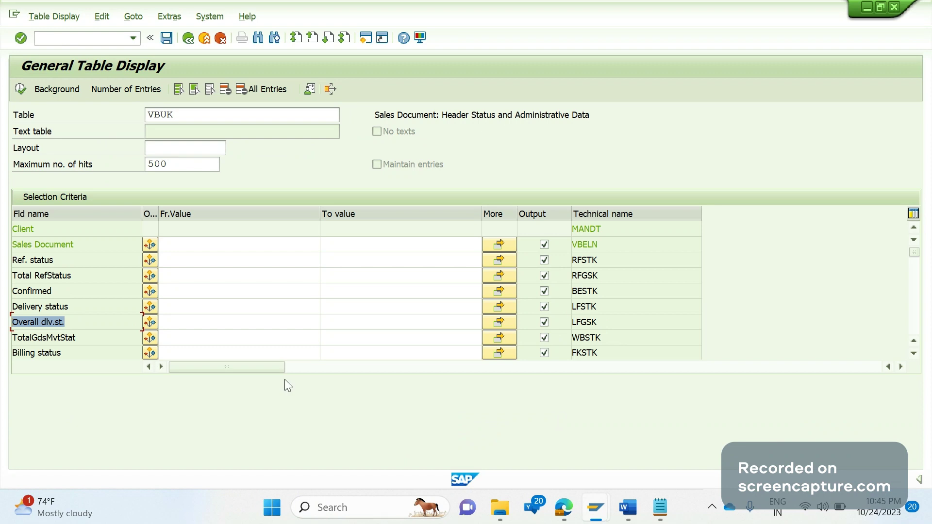
Search the VBUK field list for GBSTK and place the cursor in the Overall status field's from-value.
click(392, 339)
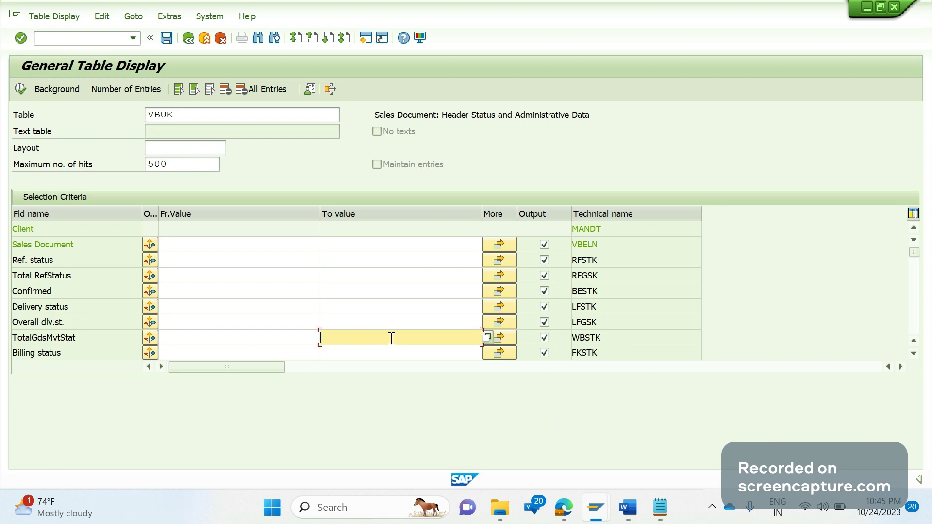
key(ctrl+f)
text(GBSTK)
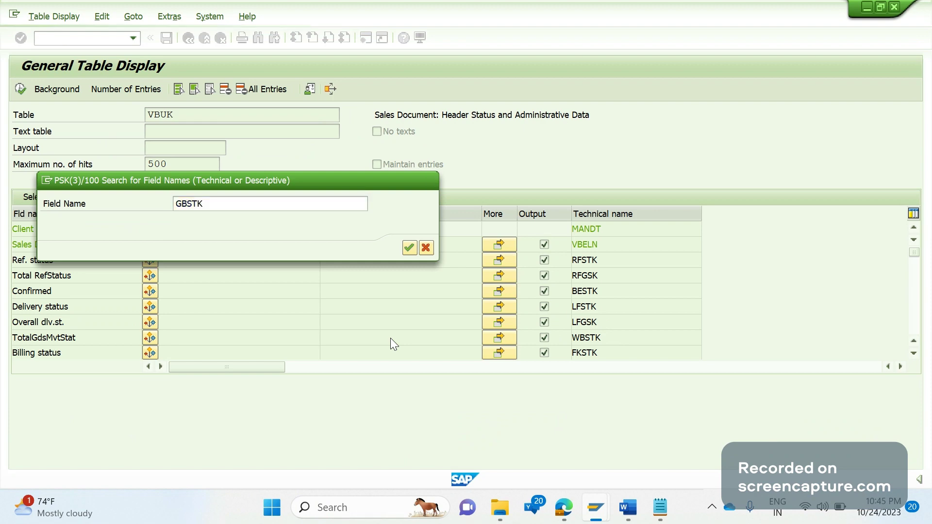
key(Return)
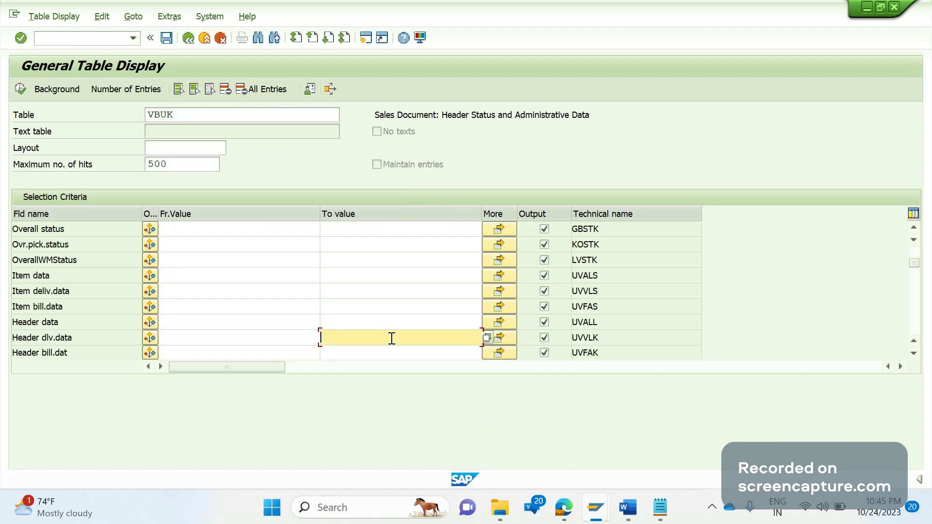
click(299, 230)
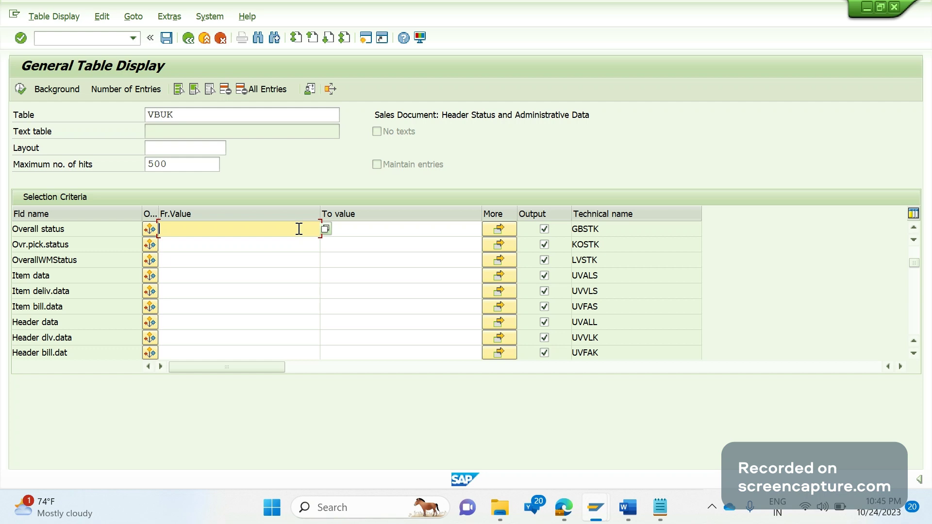
click(364, 280)
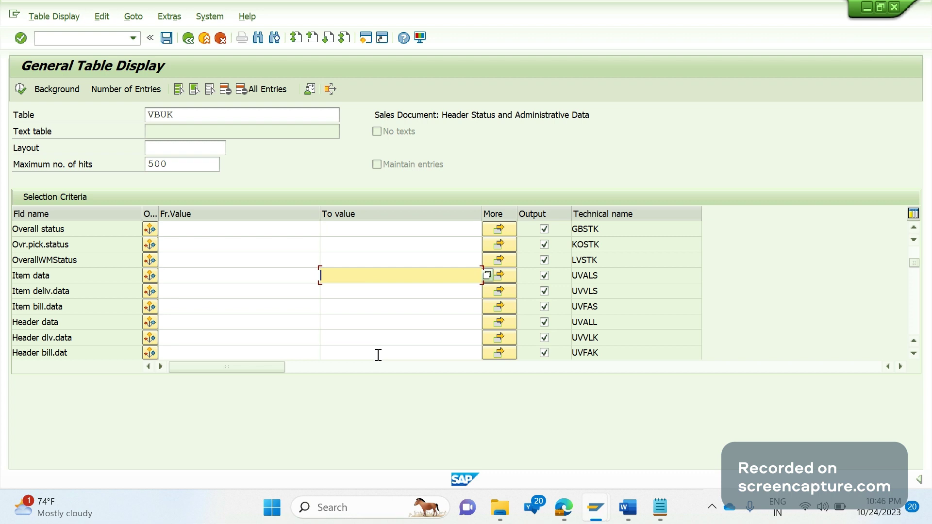
click(314, 227)
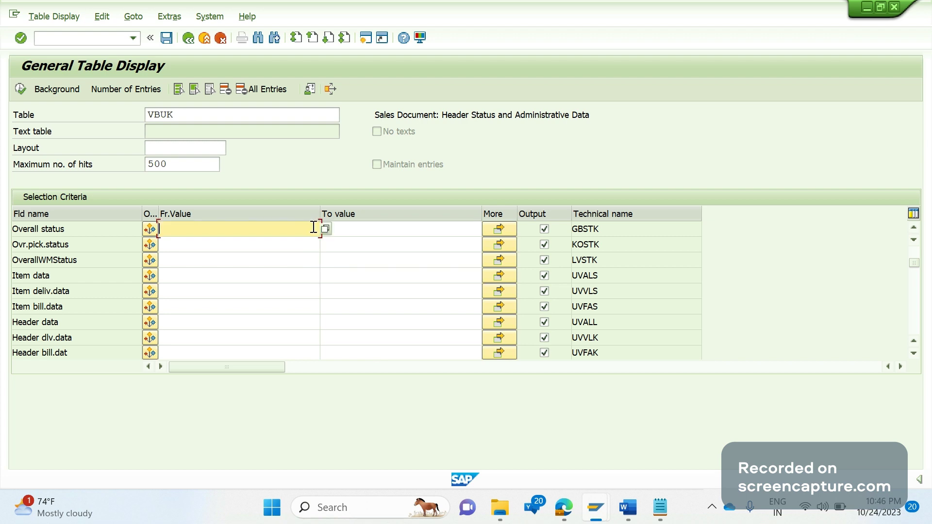
Go back to the overall delivery status in the VBUK field list and mark its technical name LFGSK.
click(320, 274)
click(723, 306)
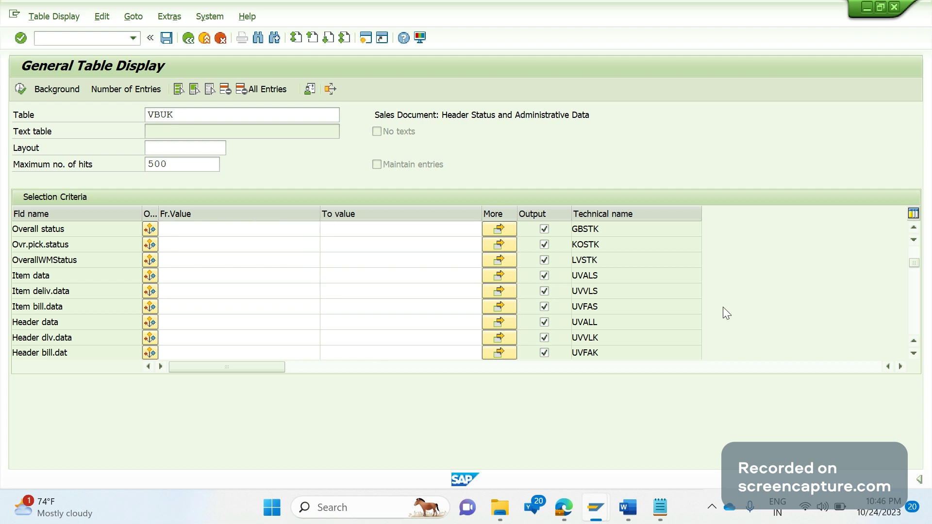
scroll(723, 307, down, 3)
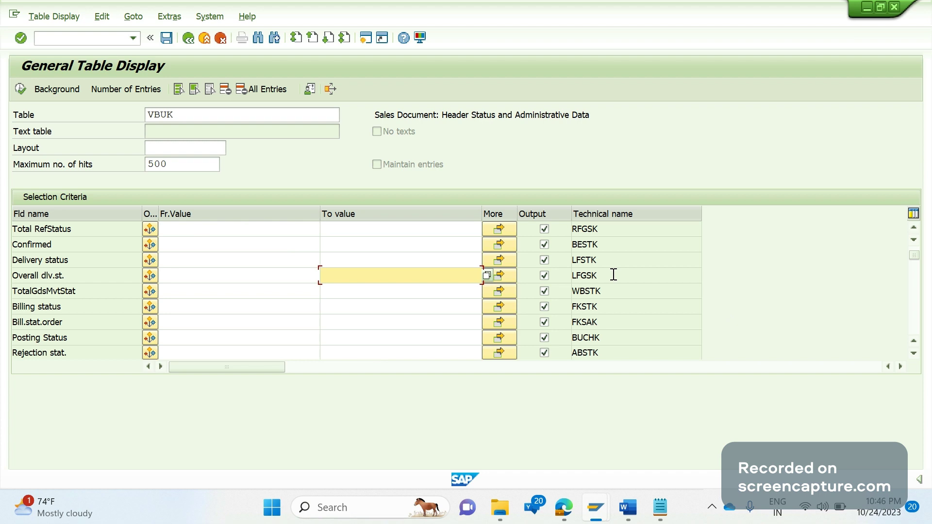
double_click(578, 280)
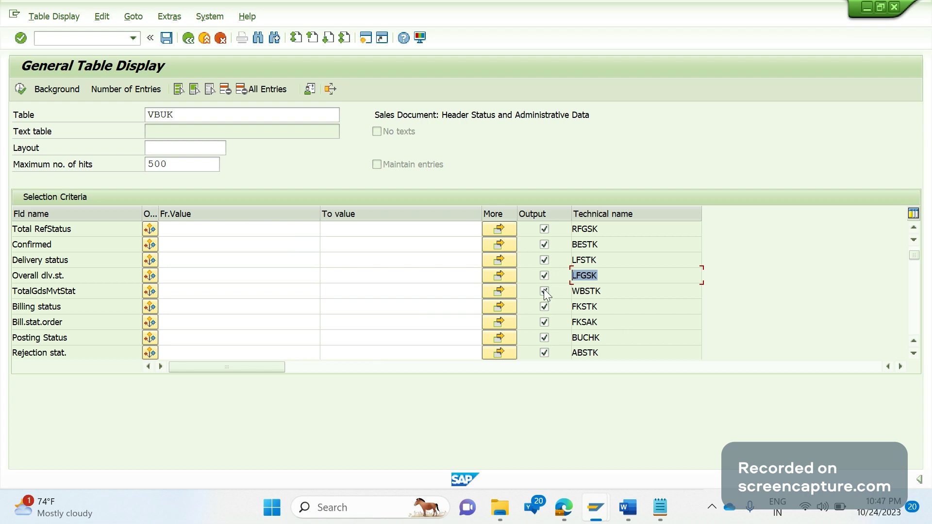
click(334, 310)
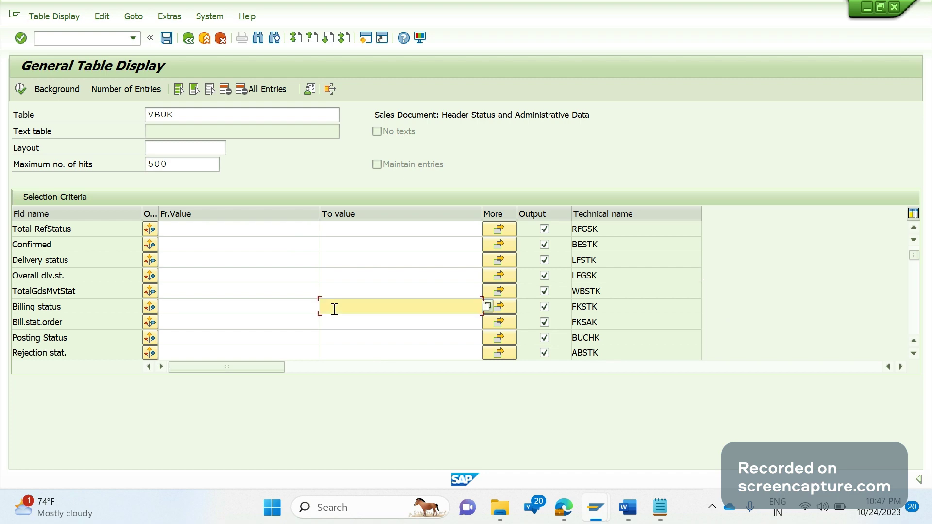
Select Open sales orders on the VA05 selection screen, comparing it with the overall delivery status field LFGSK in the VBUK table display.
key(alt+Tab)
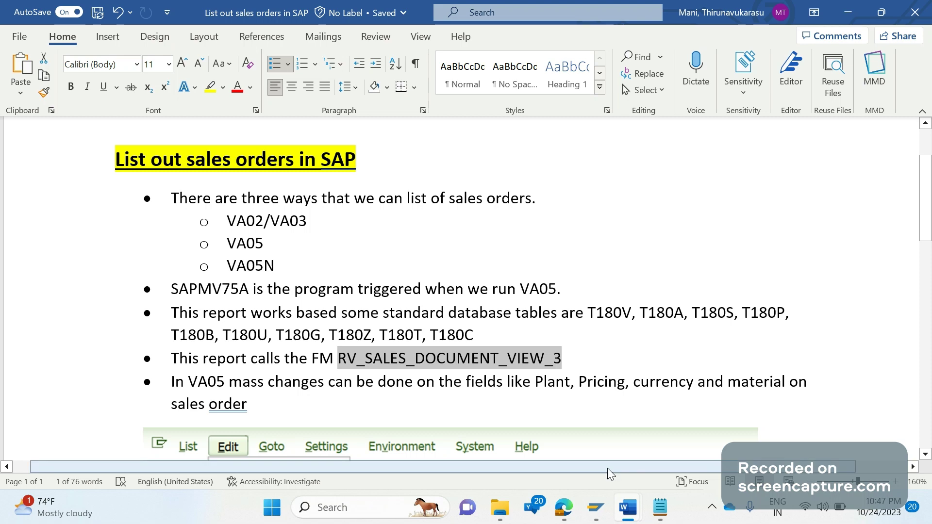
click(598, 510)
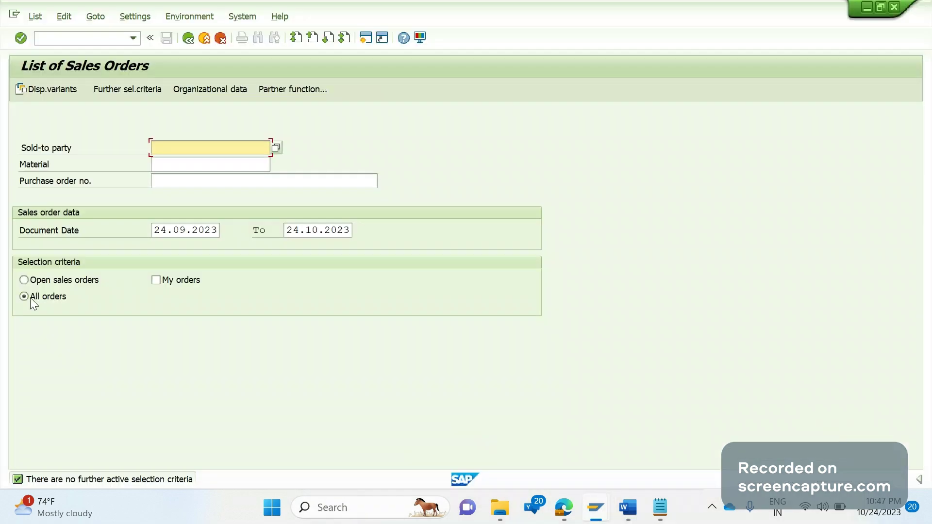
key(alt+Tab)
key(alt+Tab)
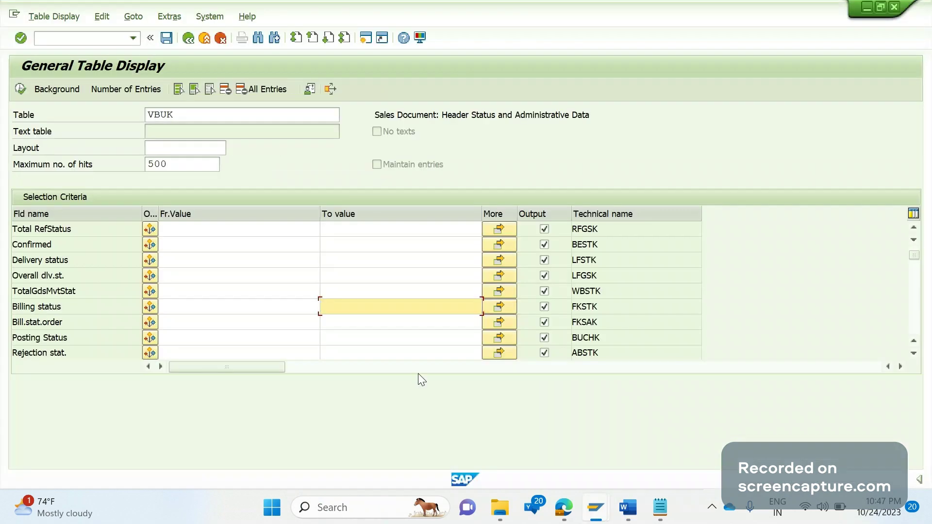
key(alt+Tab)
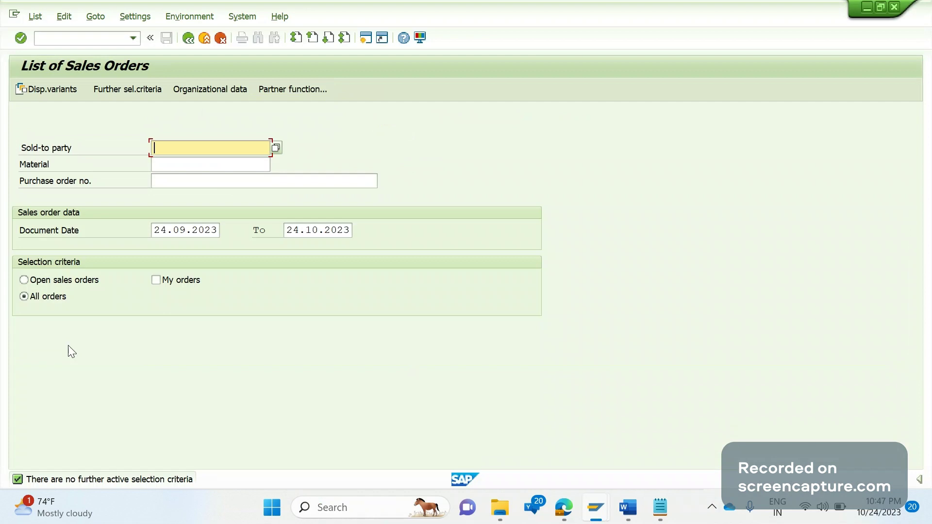
click(54, 280)
key(alt+Tab)
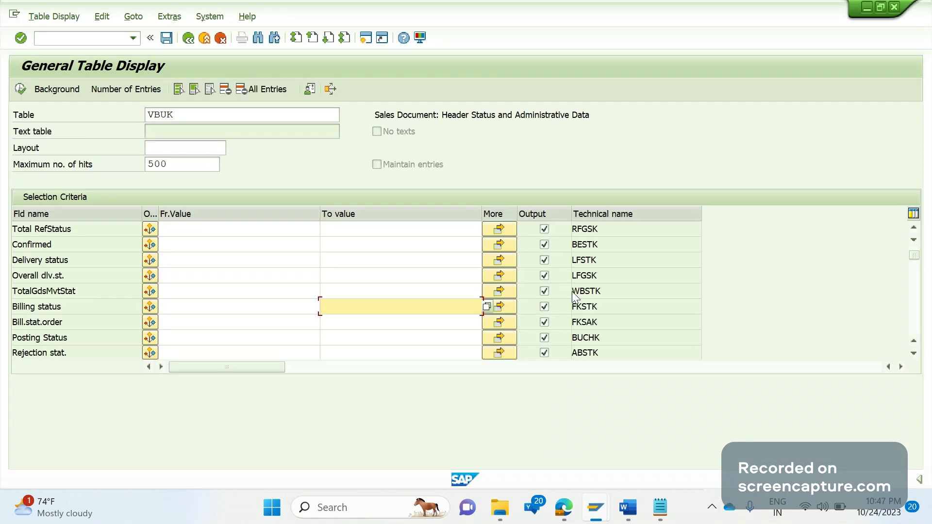
drag(600, 276, 545, 279)
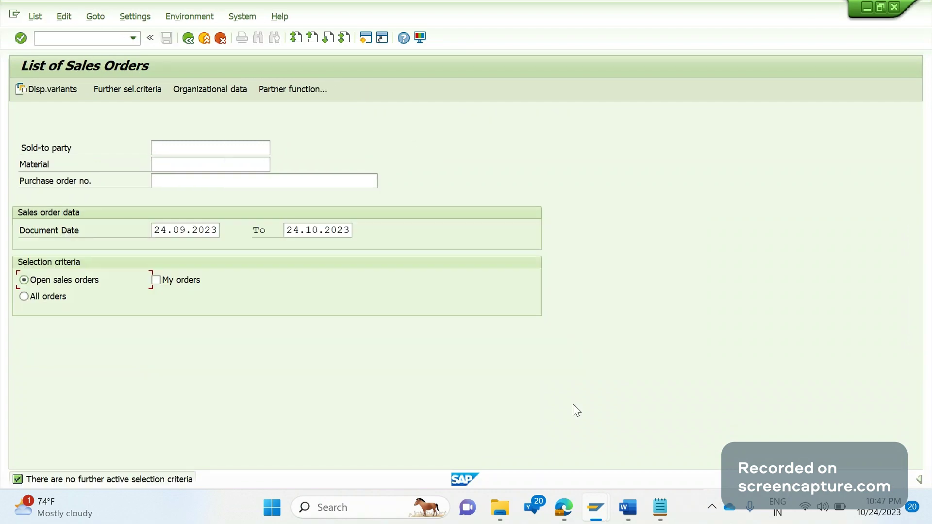
Return to the Word document "List out sales orders in SAP" and point out the function module RV_SALES_DOCUMENT_VIEW_3.
key(alt+Tab)
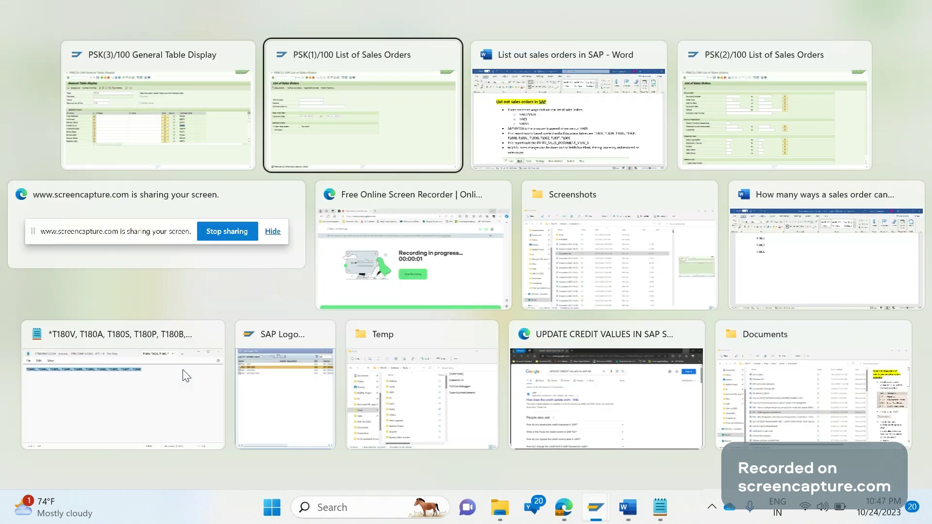
key(Tab)
click(449, 391)
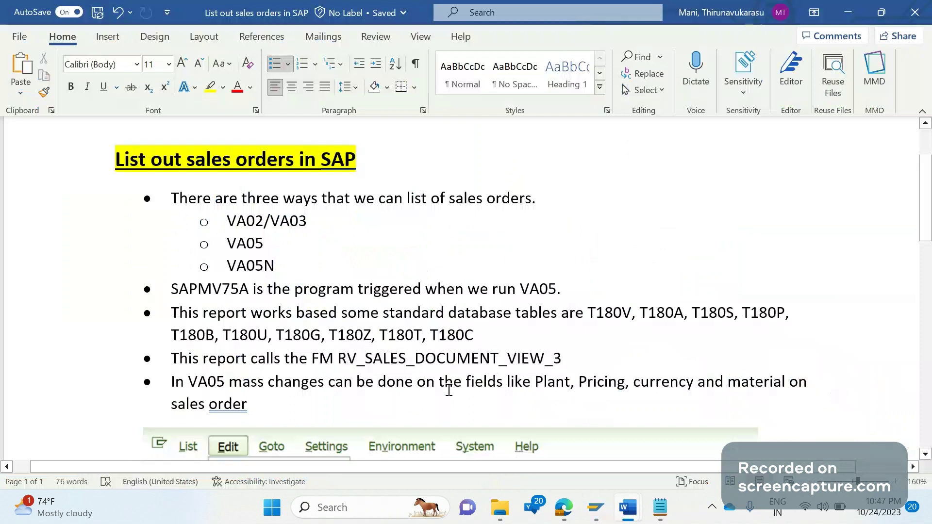
drag(567, 359, 343, 364)
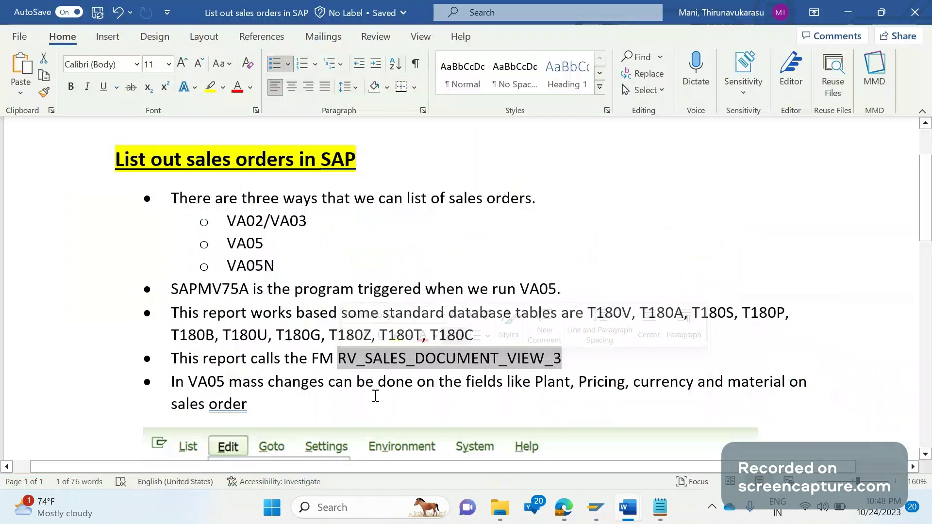
click(641, 416)
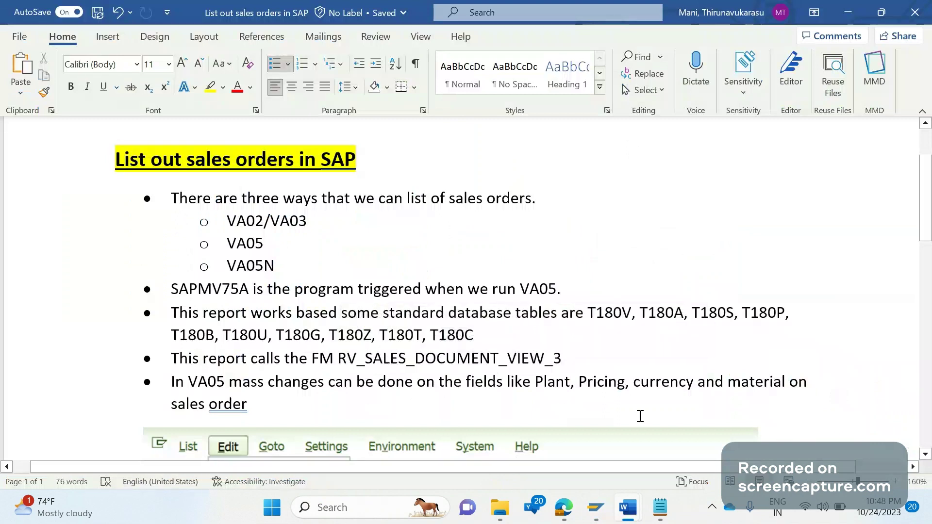
Review the notes on VA05 mass changes with the menu screenshot, and return to the start of the document.
click(925, 456)
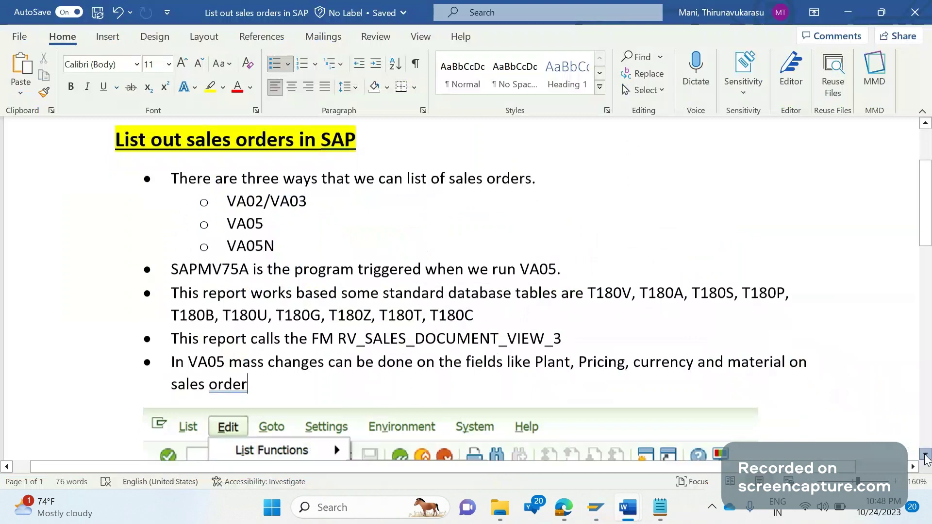
click(926, 457)
click(926, 456)
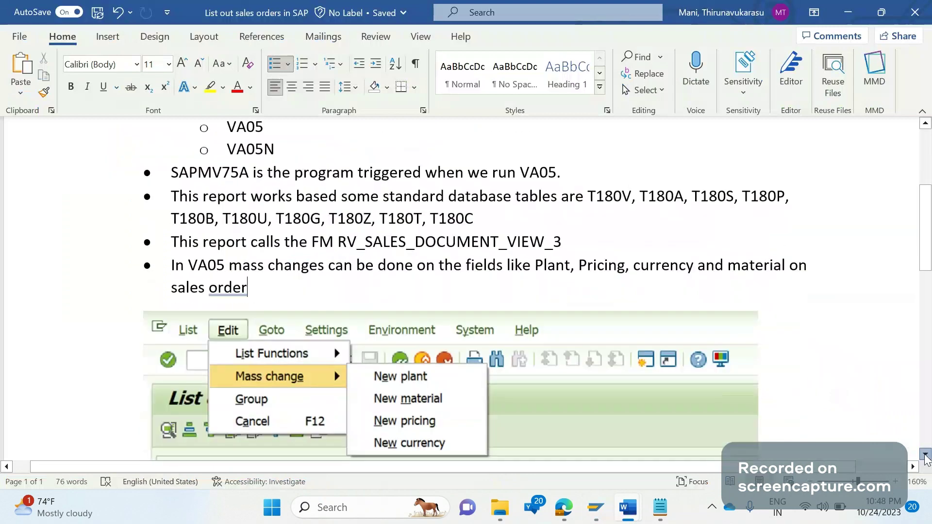
click(926, 457)
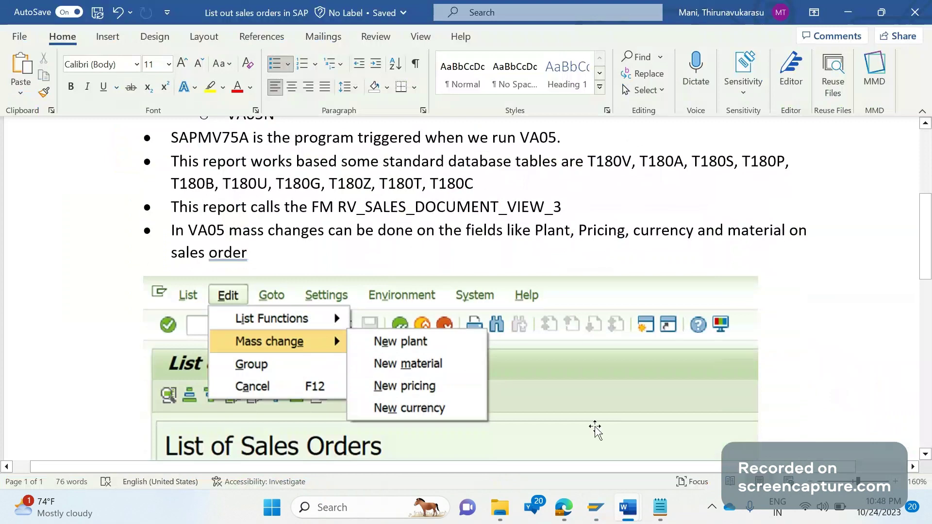
click(926, 455)
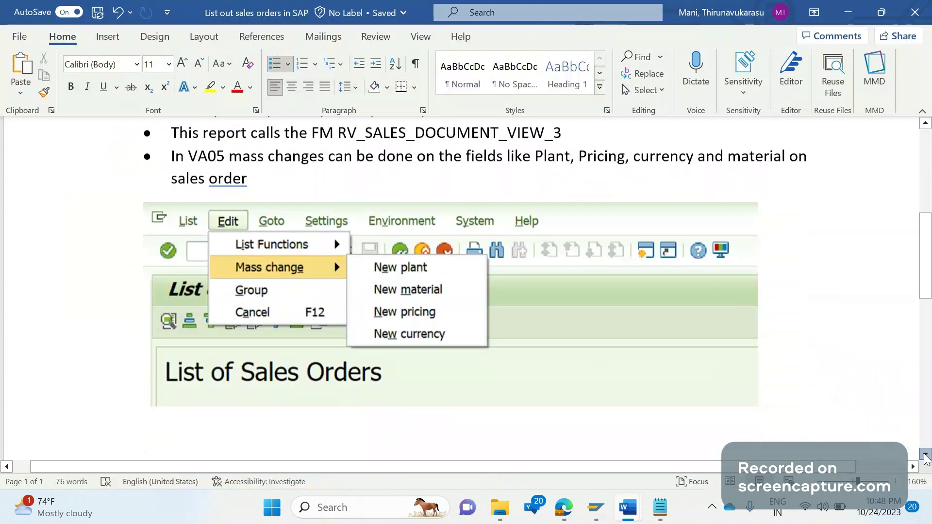
click(926, 455)
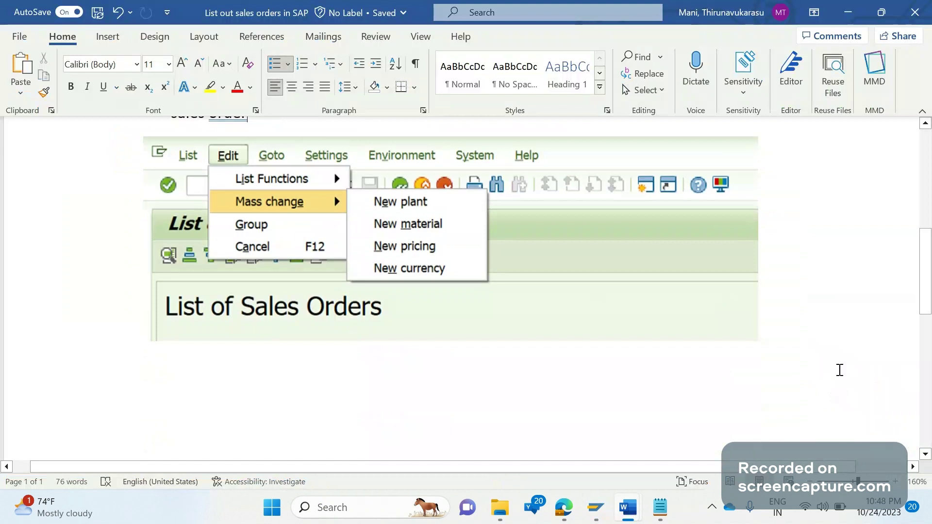
drag(926, 291, 919, 209)
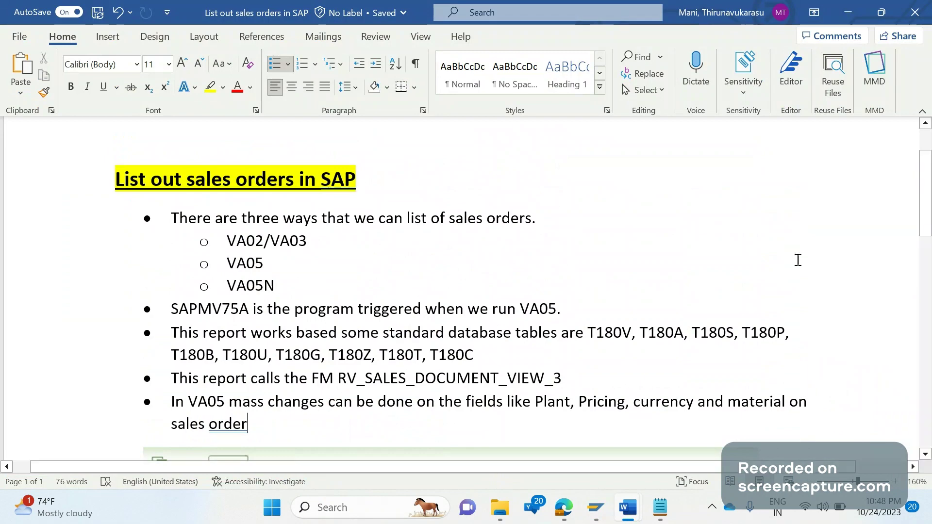
Switch from the Word notes to the SAP General Table Display session and call up the overview of open windows.
key(alt+Tab)
key(alt+Tab)
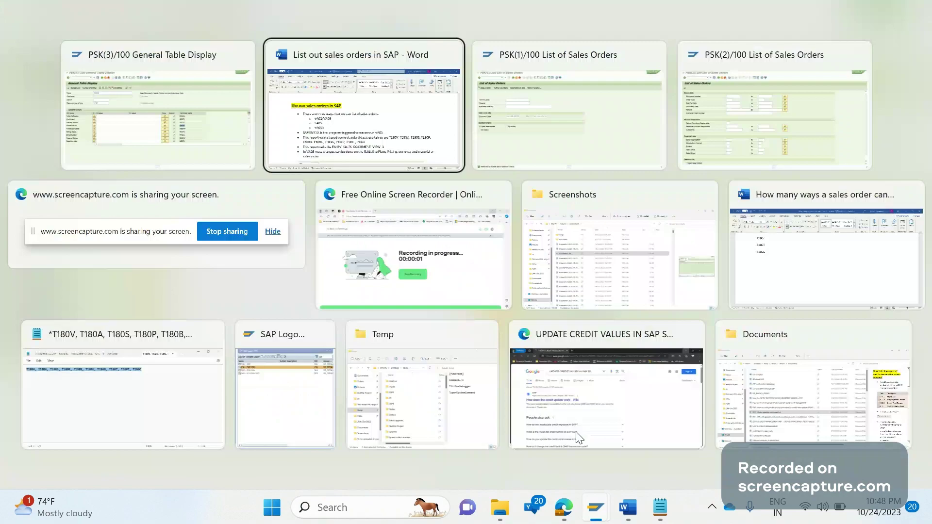